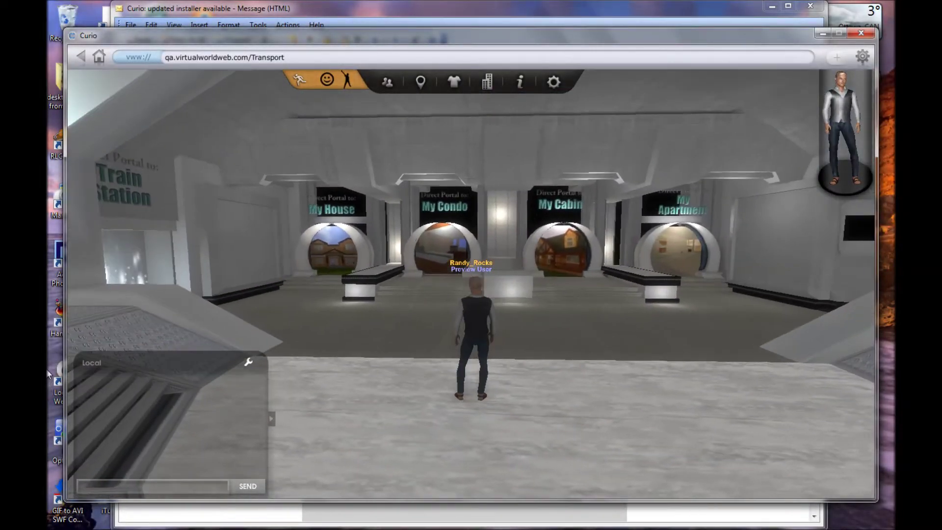
Travel from the Transport hub to the house with Go to DesignMode enabled.
click(484, 82)
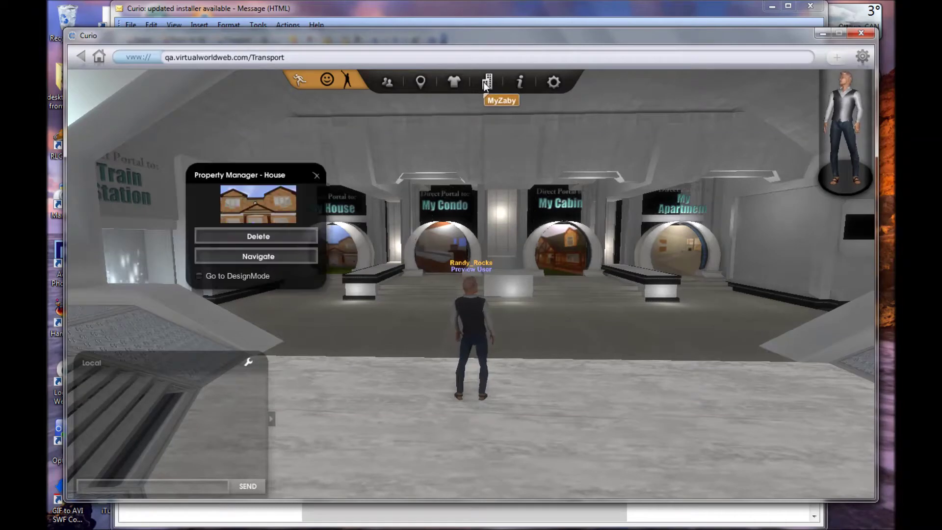
click(200, 276)
click(259, 256)
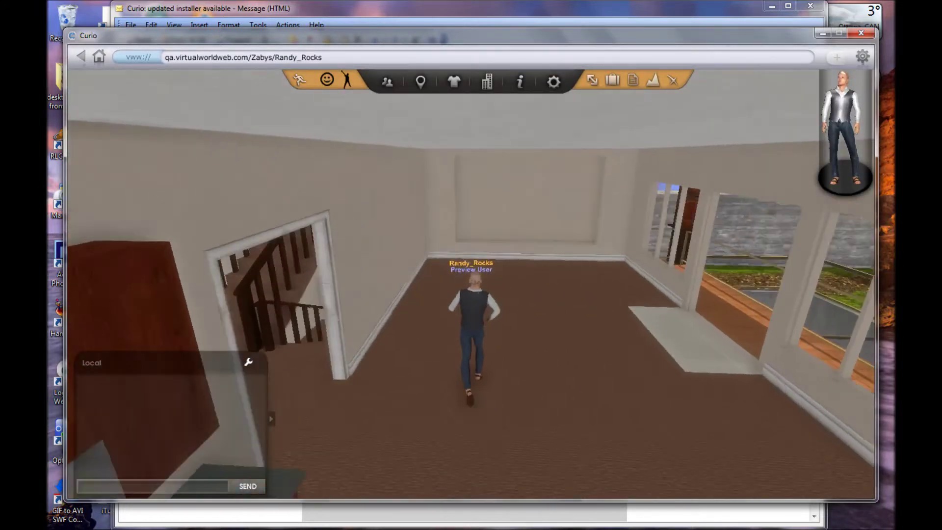
Walk the avatar out onto the rooftop deck and face the lounge chairs.
key(Right)
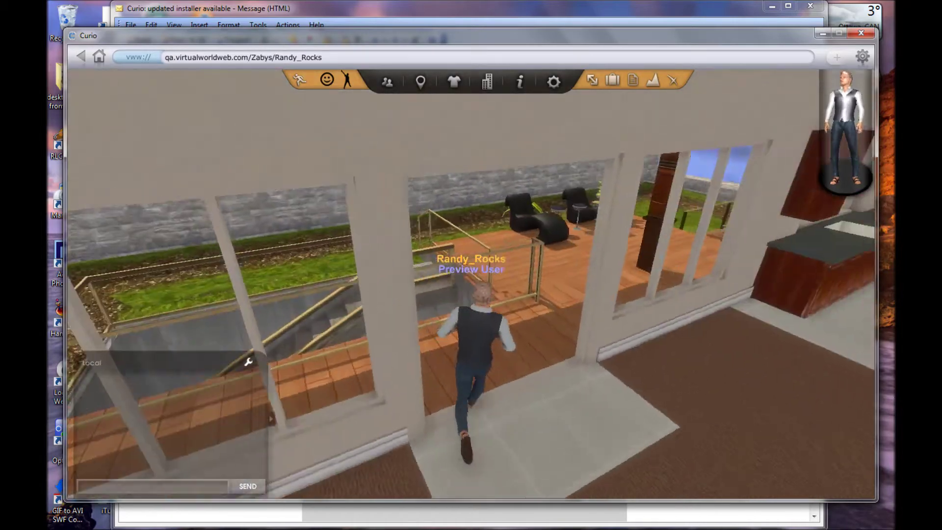
key(Up)
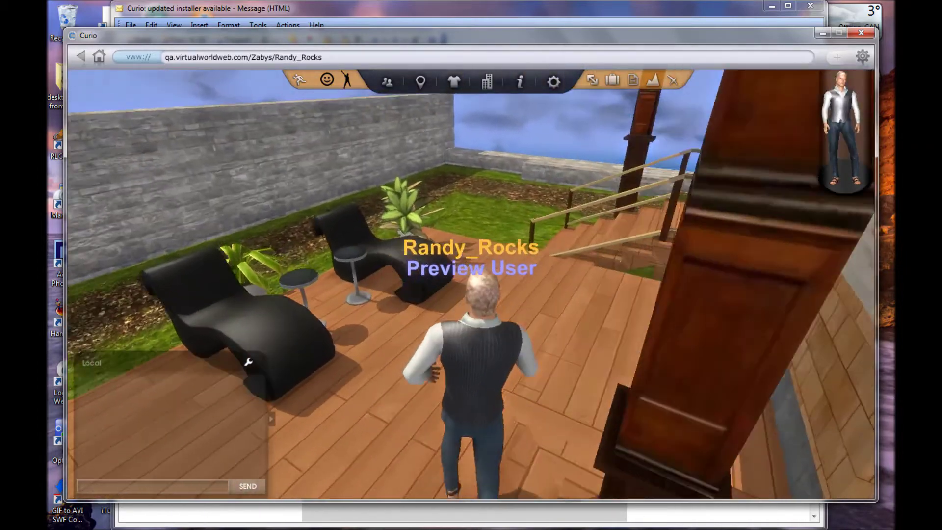
key(Left)
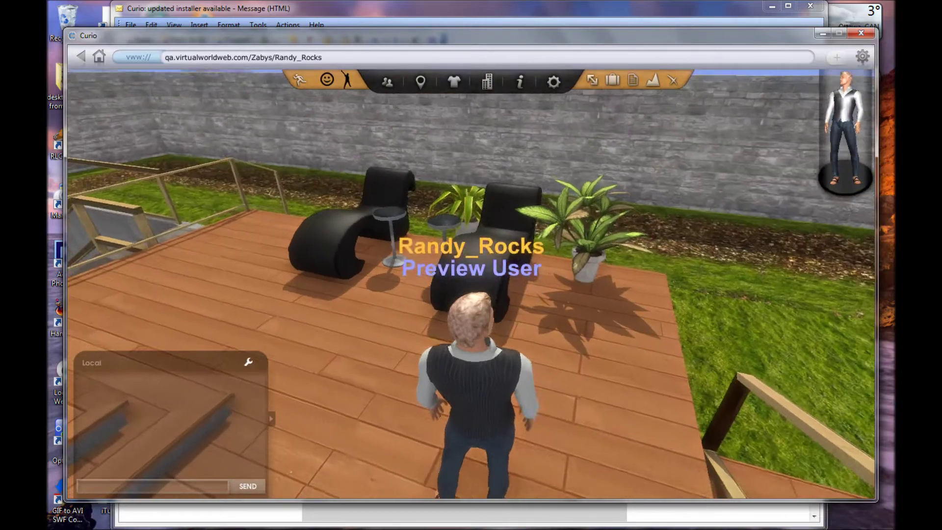
scroll(566, 357, down, 2)
scroll(476, 359, down, 3)
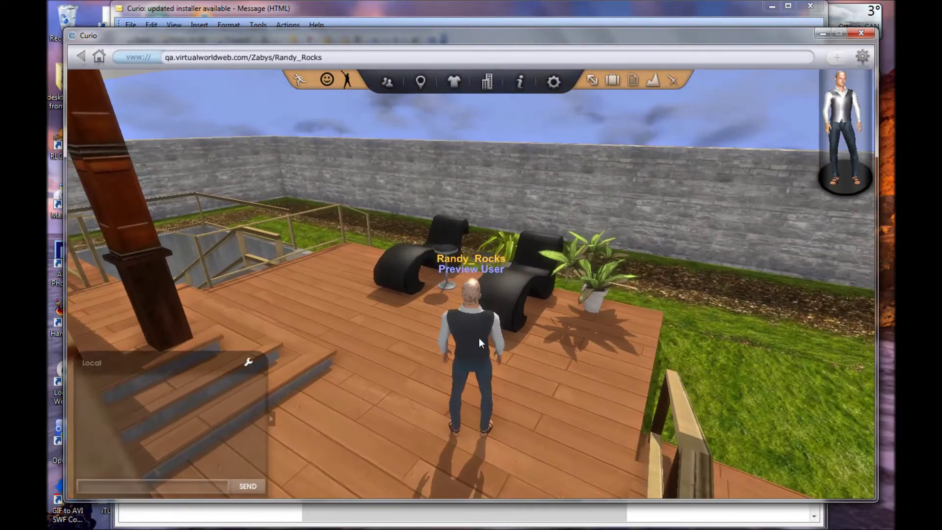
key(Left)
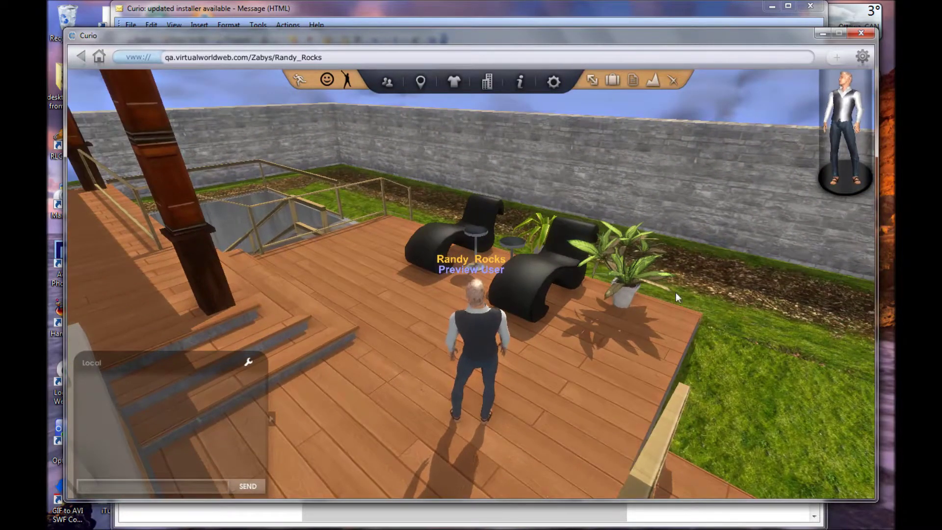
Shift the left chaise leftward, rotate it, and level it again slightly to the right.
click(590, 81)
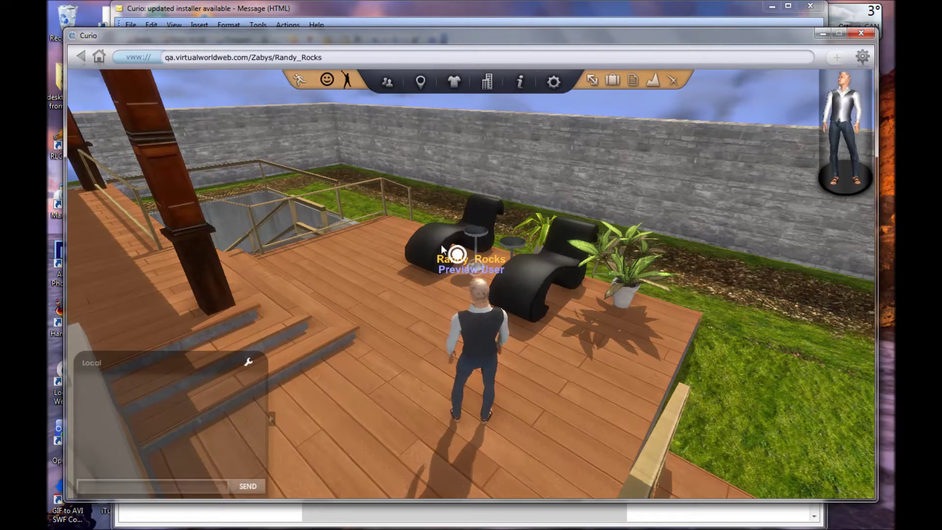
drag(458, 255, 398, 254)
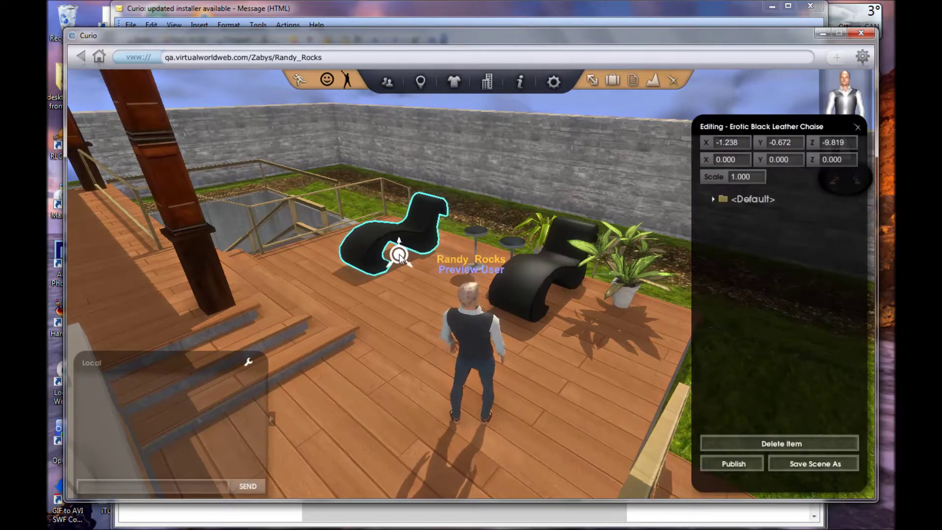
mouse_move(398, 256)
mouse_down()
mouse_move(415, 265)
mouse_move(415, 254)
mouse_up()
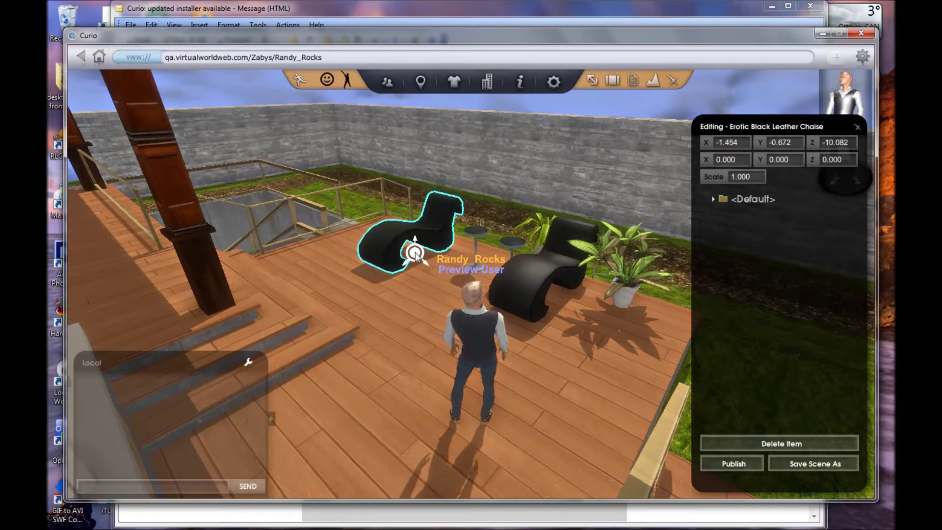
drag(415, 253, 415, 253)
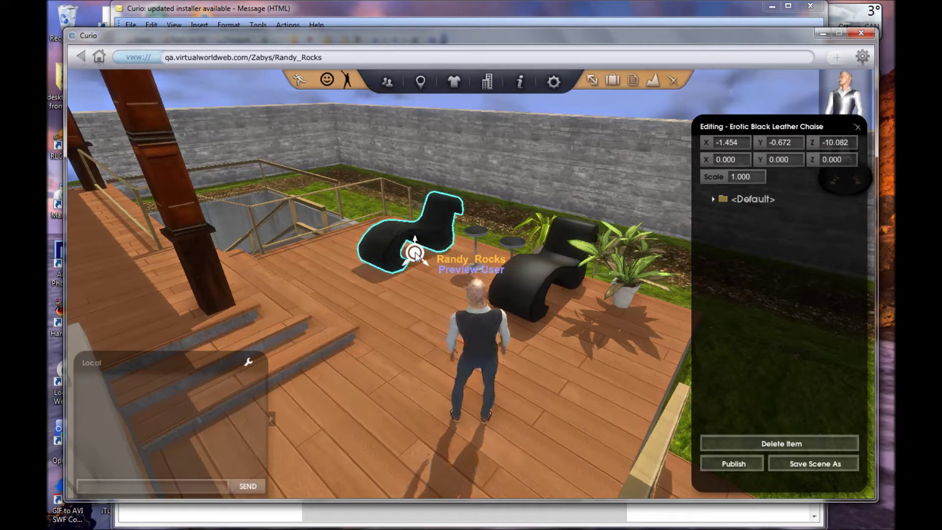
drag(415, 253, 416, 252)
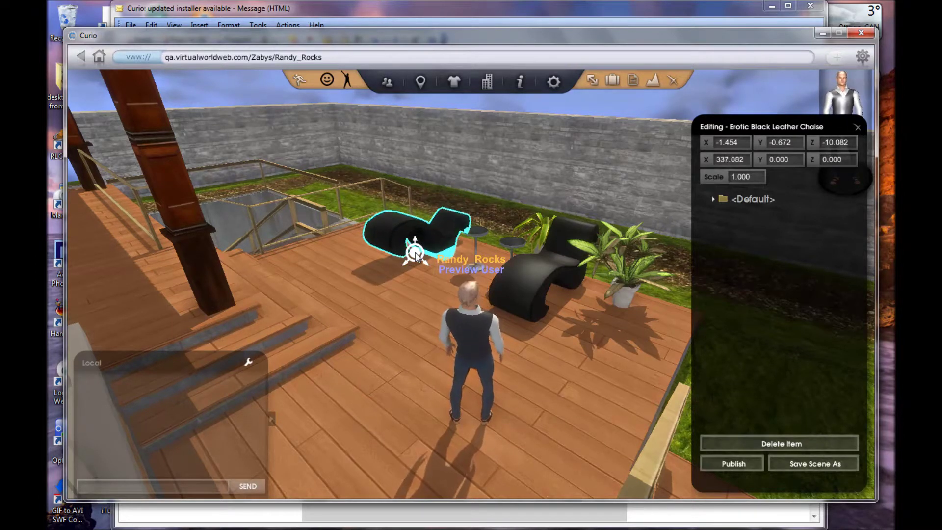
drag(415, 252, 435, 256)
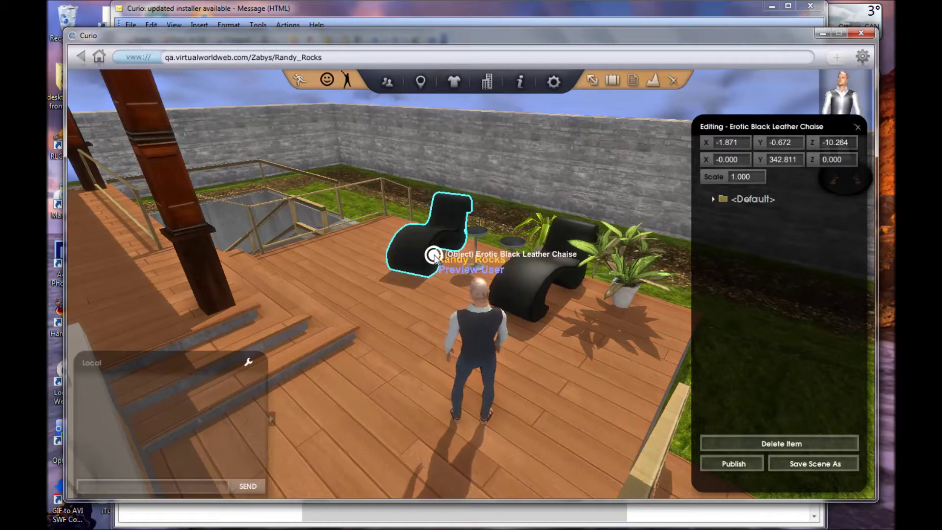
Angle the right chaise around its vertical axis and turn back toward the chairs and plants.
click(542, 291)
drag(541, 291, 541, 291)
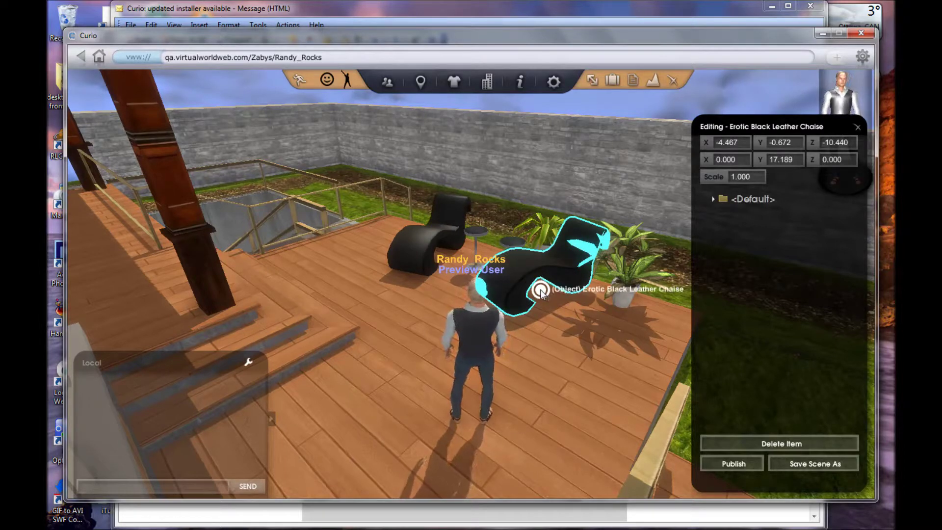
click(535, 236)
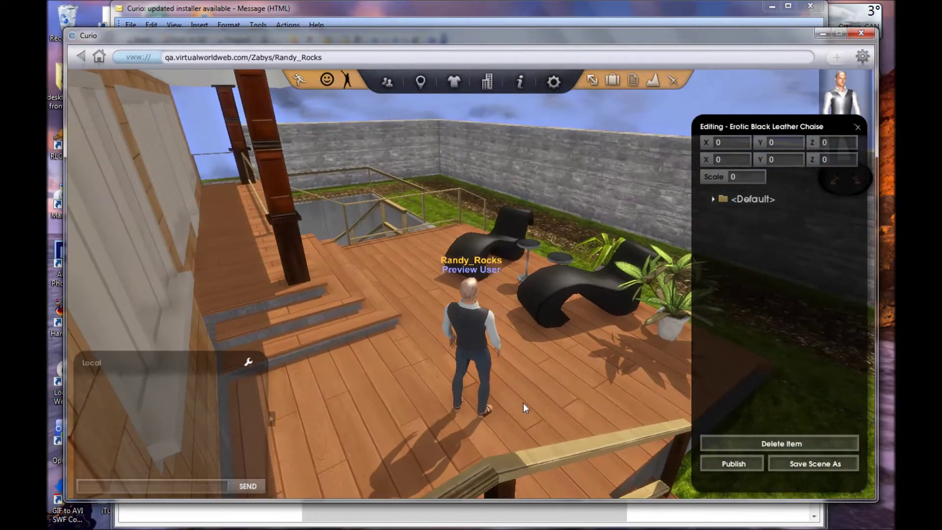
key(Up)
key(Right)
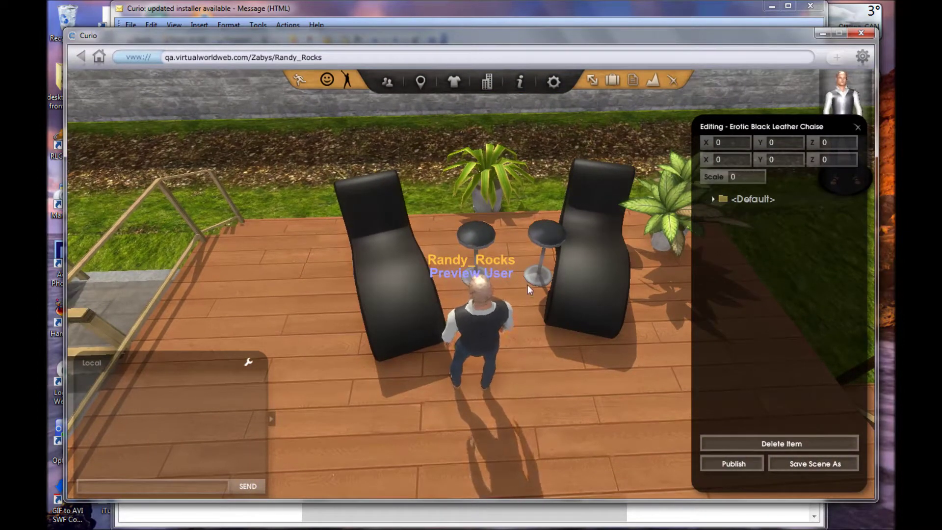
Slide the right stool back toward the plant, select the tropical plant, and show the inventory.
click(592, 79)
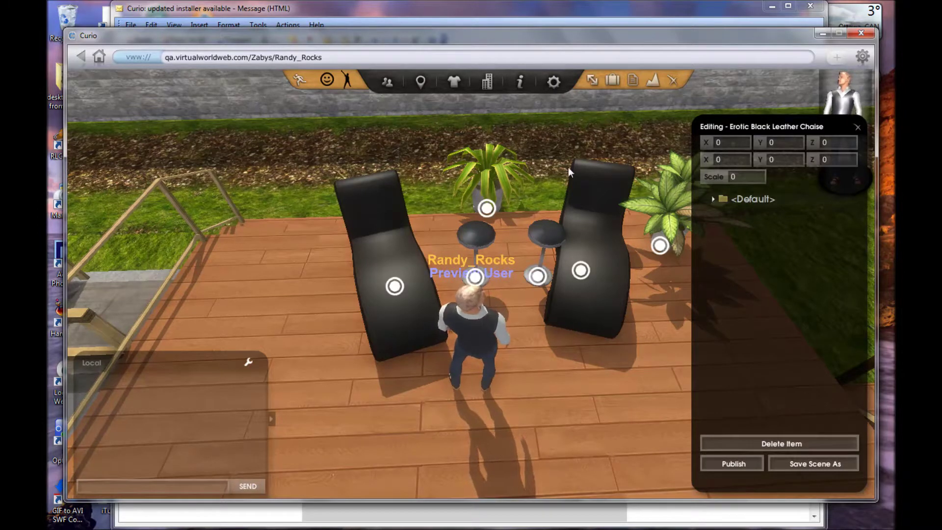
mouse_move(538, 275)
mouse_down()
mouse_move(534, 254)
mouse_move(447, 259)
mouse_up()
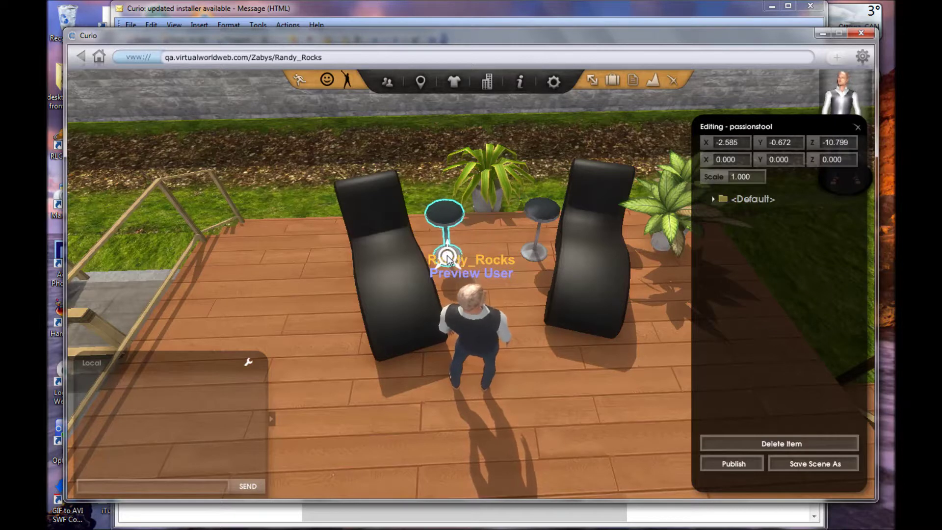
drag(448, 260, 447, 256)
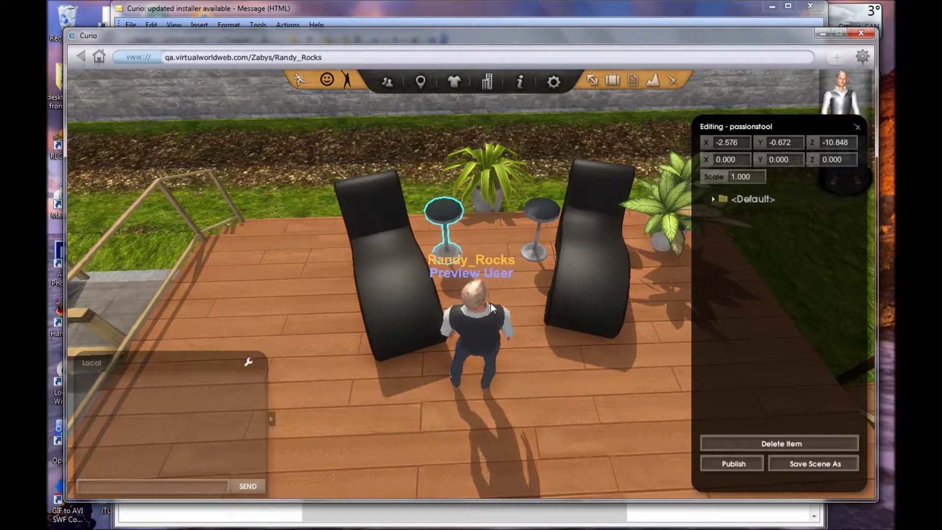
click(657, 245)
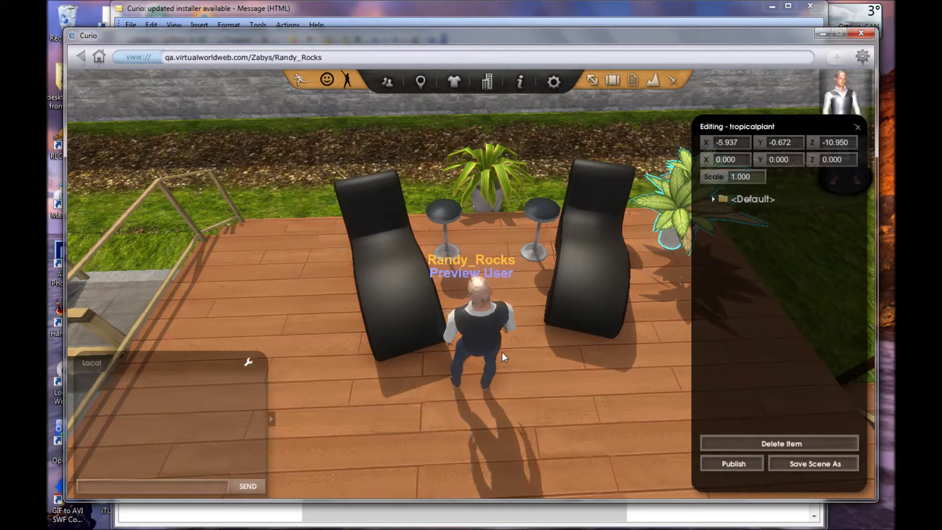
click(614, 82)
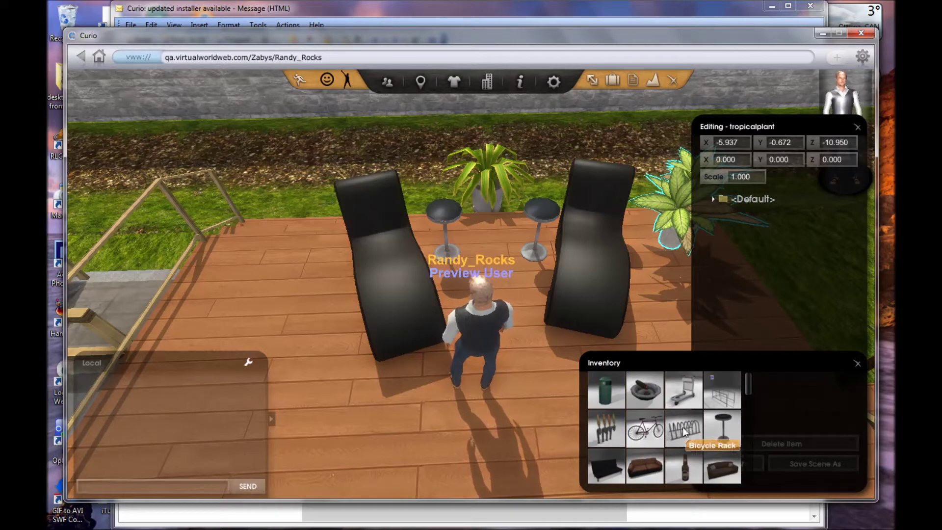
Place a Bicycle Rack by the left railing, close the inventory, and walk back toward the chairs.
mouse_move(683, 427)
mouse_down()
mouse_move(483, 363)
mouse_move(260, 260)
mouse_up()
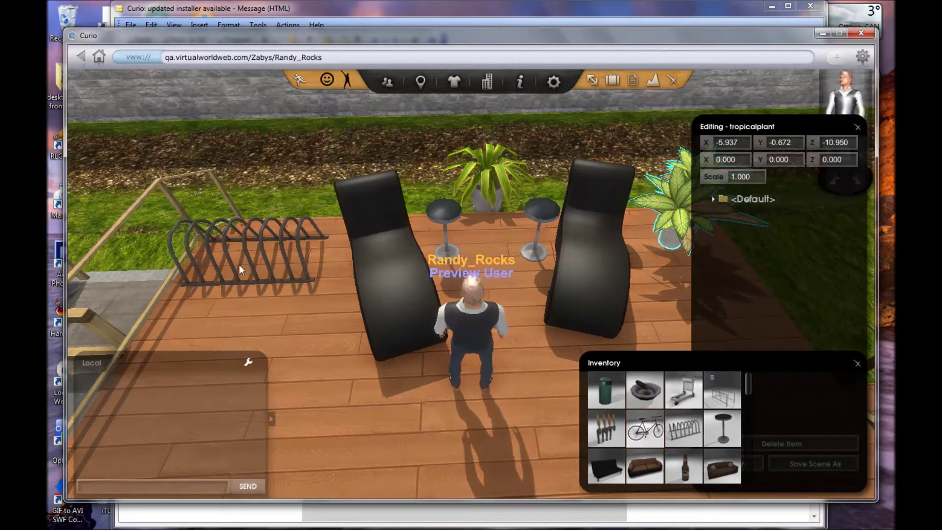
click(858, 364)
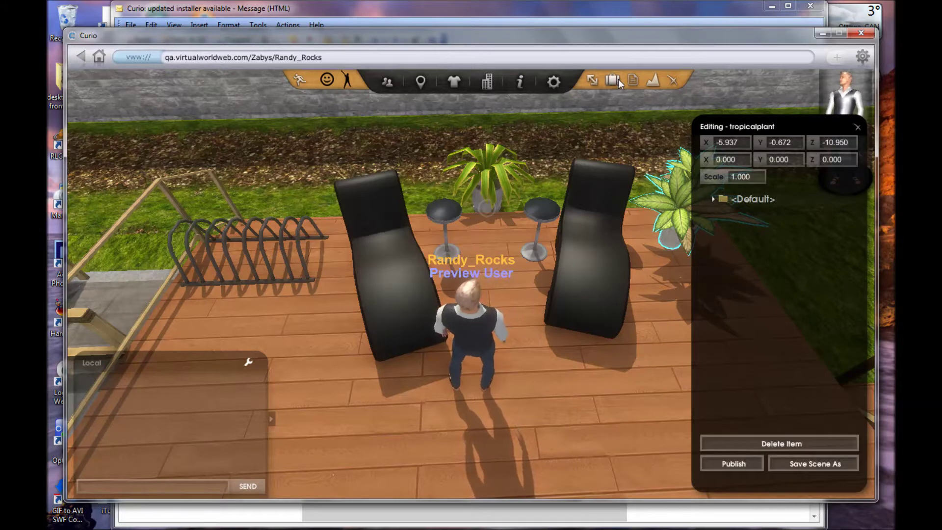
click(590, 81)
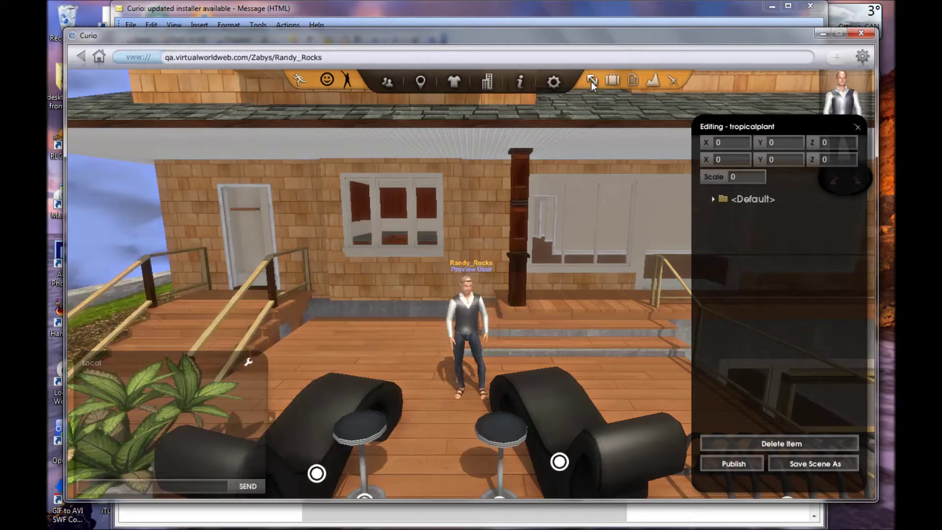
key(Down)
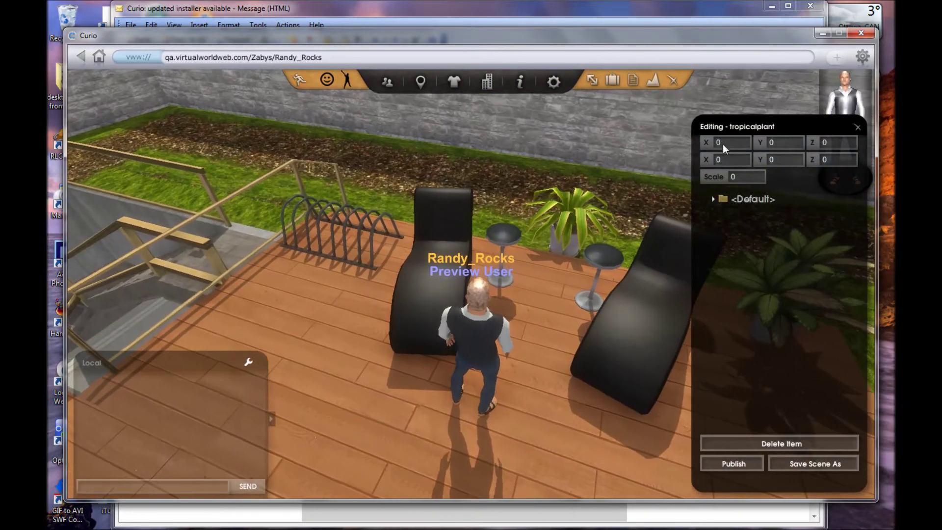
Reposition the bike rack by the railing and set its Scale to .5.
click(592, 82)
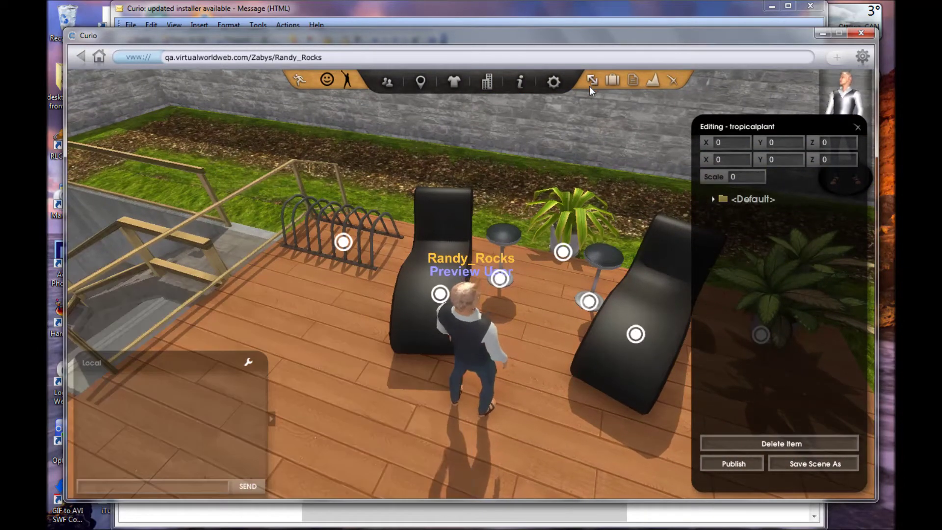
click(343, 242)
mouse_move(343, 243)
mouse_down()
mouse_move(327, 266)
mouse_move(267, 303)
mouse_up()
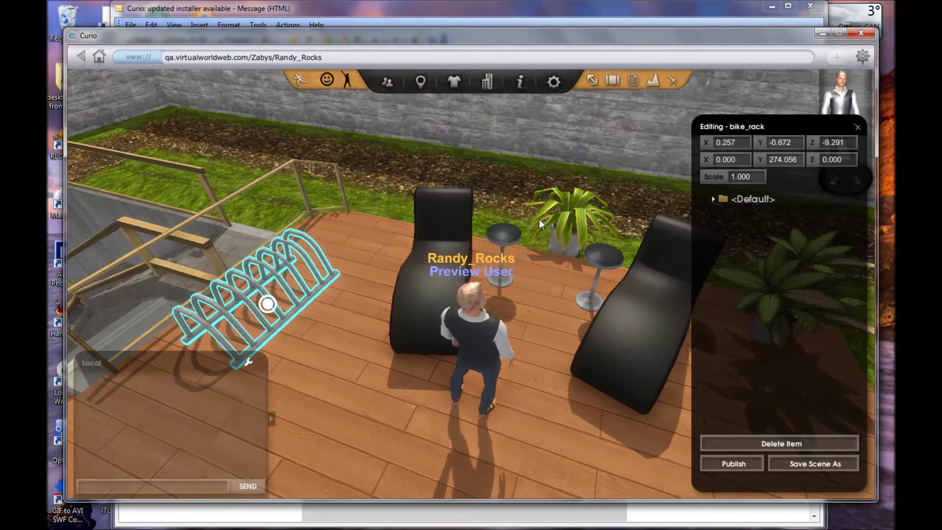
drag(753, 176, 681, 172)
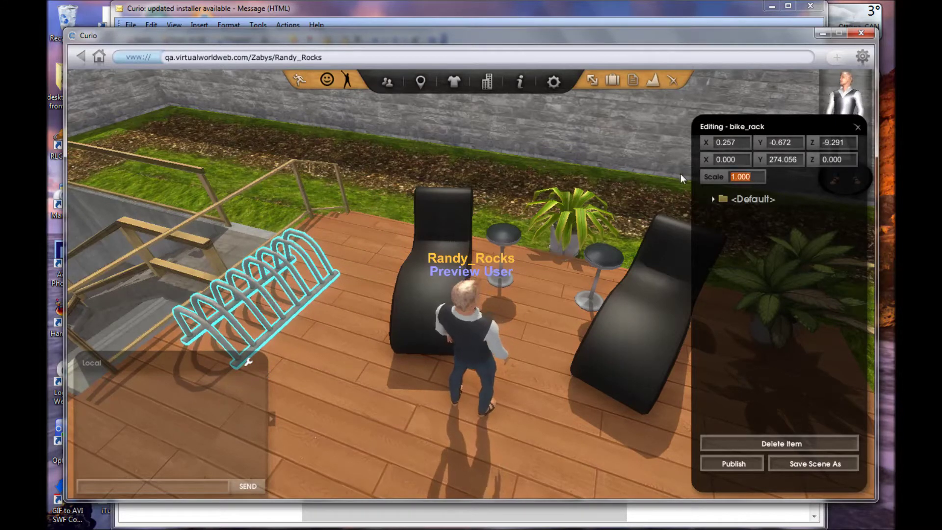
text(.5)
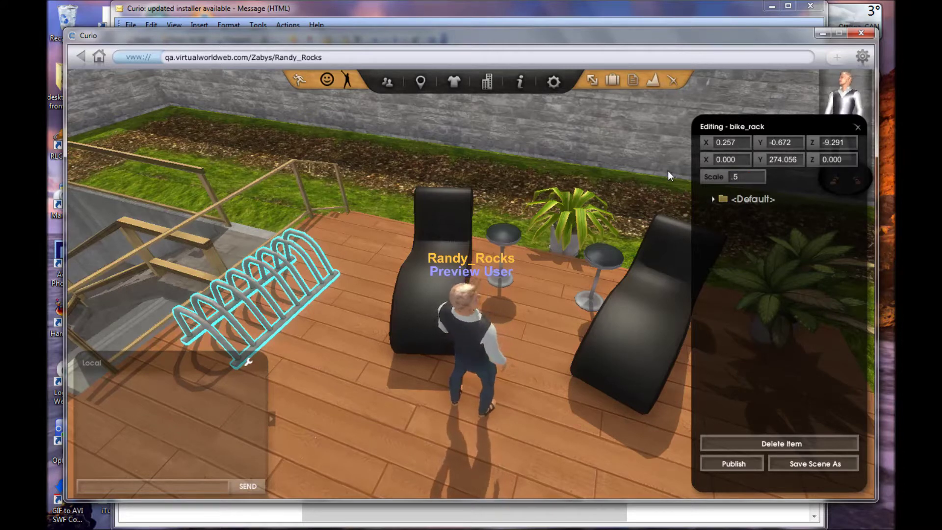
key(Return)
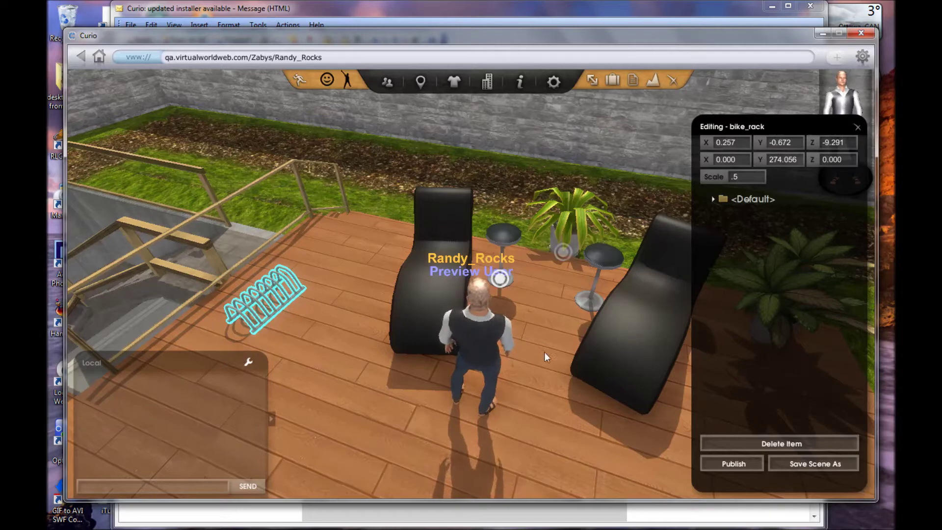
click(590, 82)
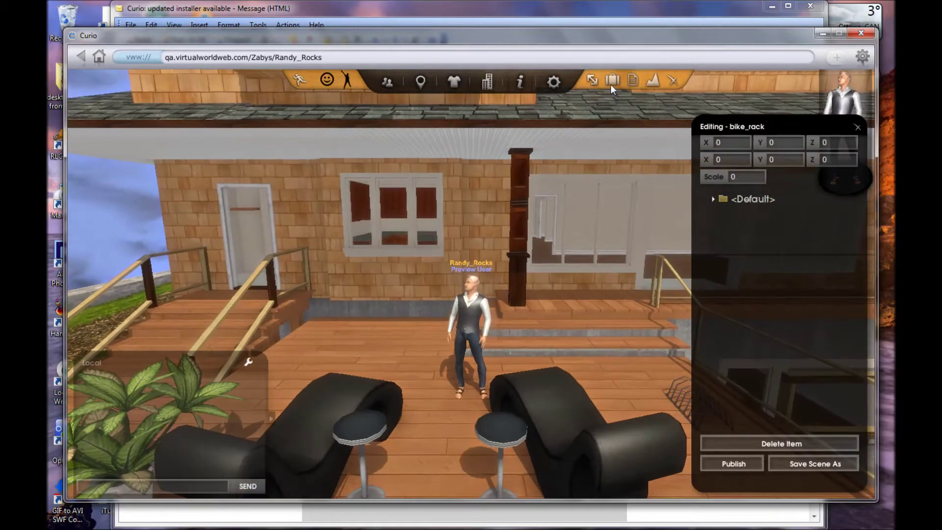
drag(487, 270, 182, 124)
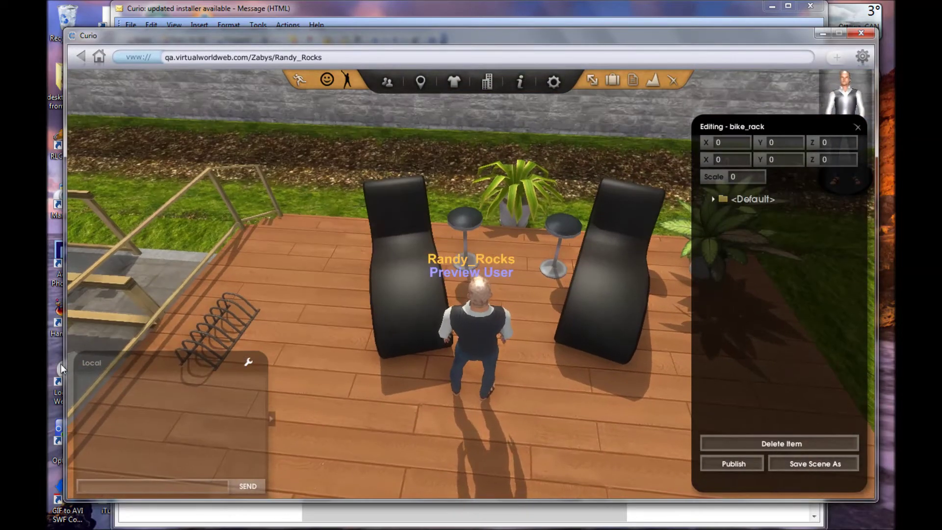
click(613, 79)
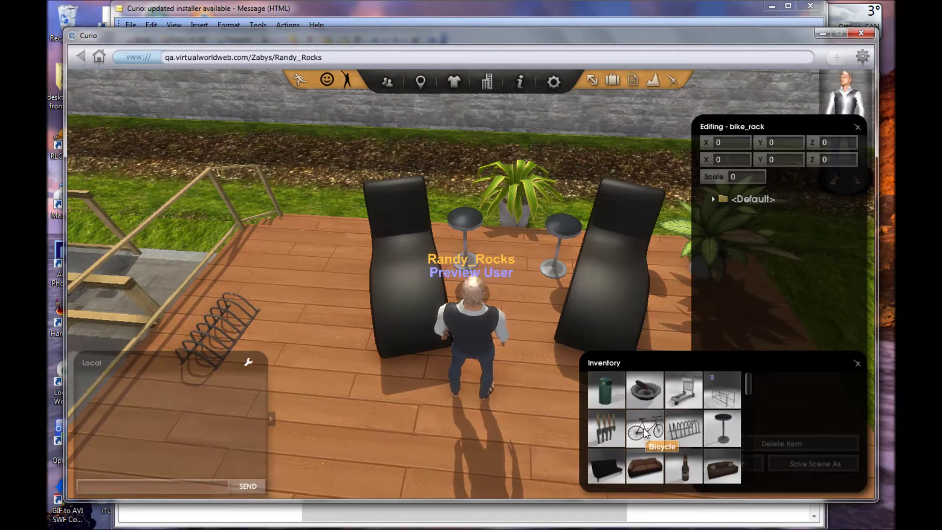
Place a bicycle on the deck and rotate it to point toward the bike rack.
mouse_move(645, 431)
mouse_down()
mouse_move(317, 289)
mouse_move(319, 325)
mouse_up()
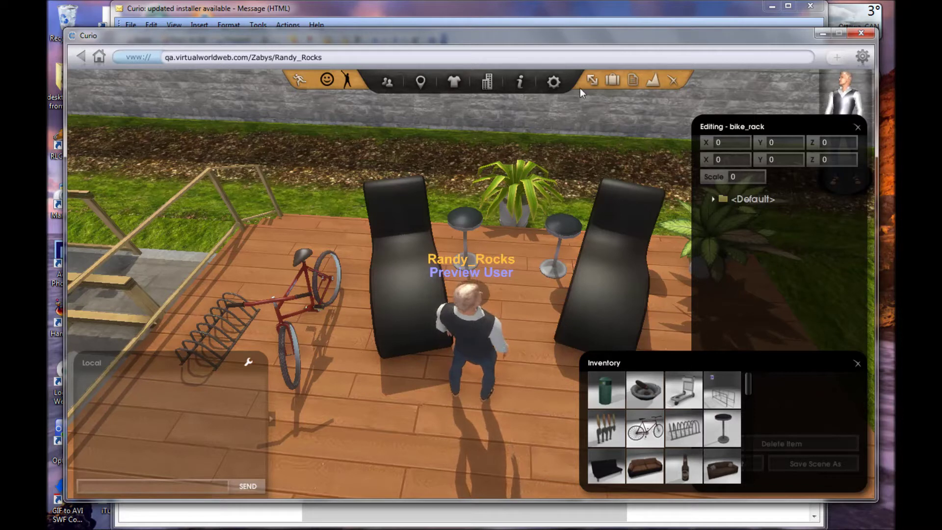
click(590, 75)
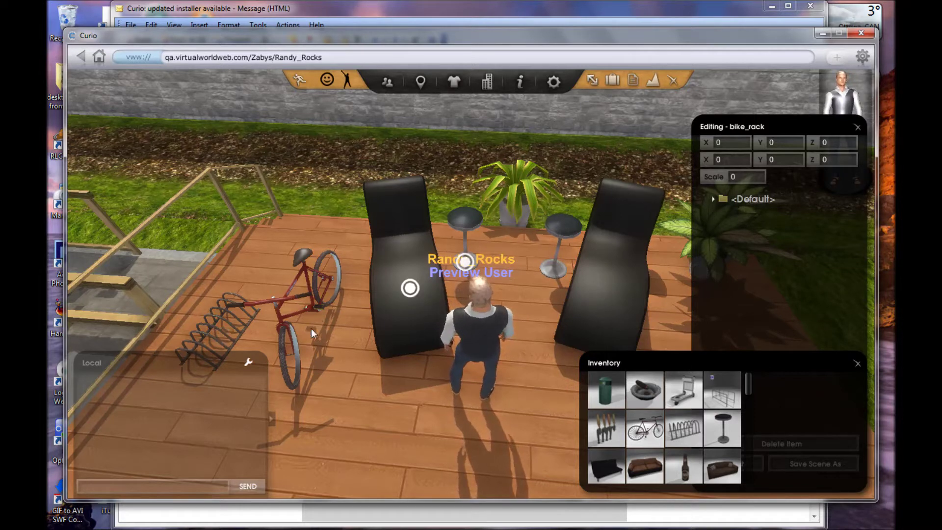
click(318, 325)
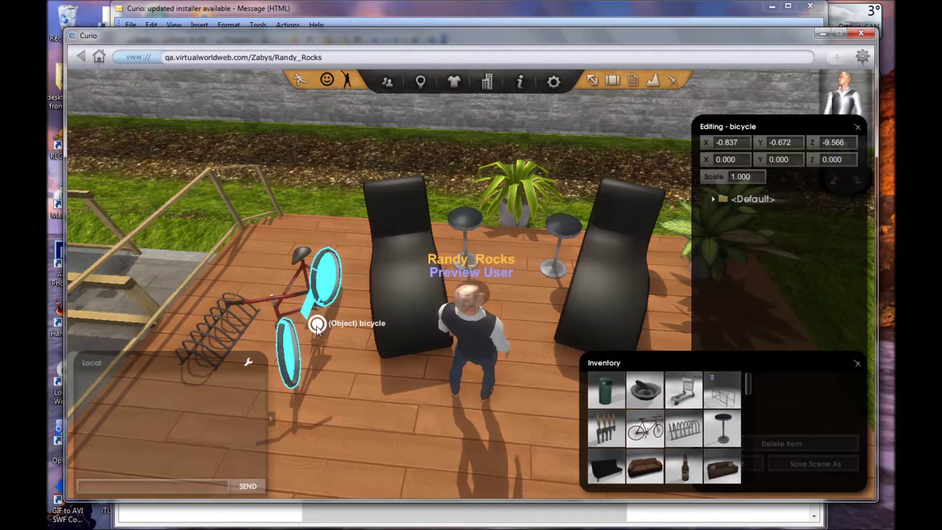
drag(317, 324, 298, 343)
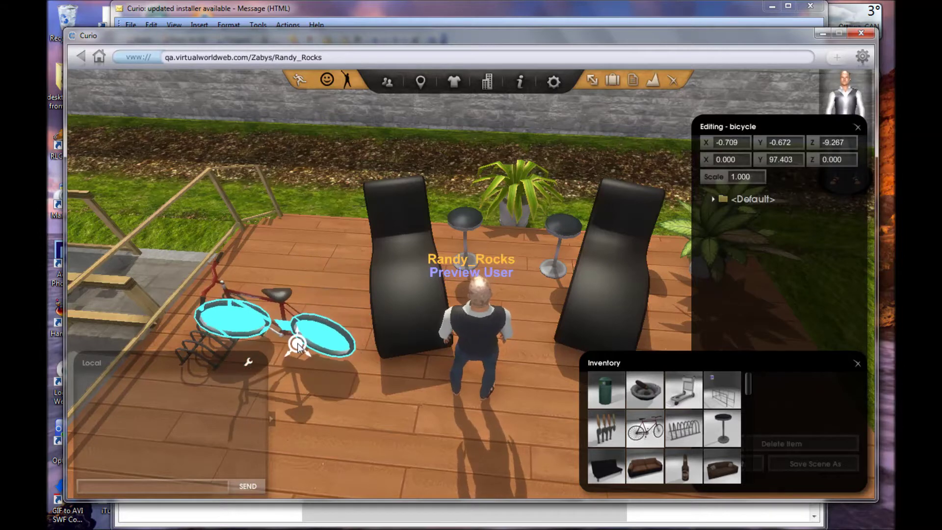
drag(298, 344, 290, 346)
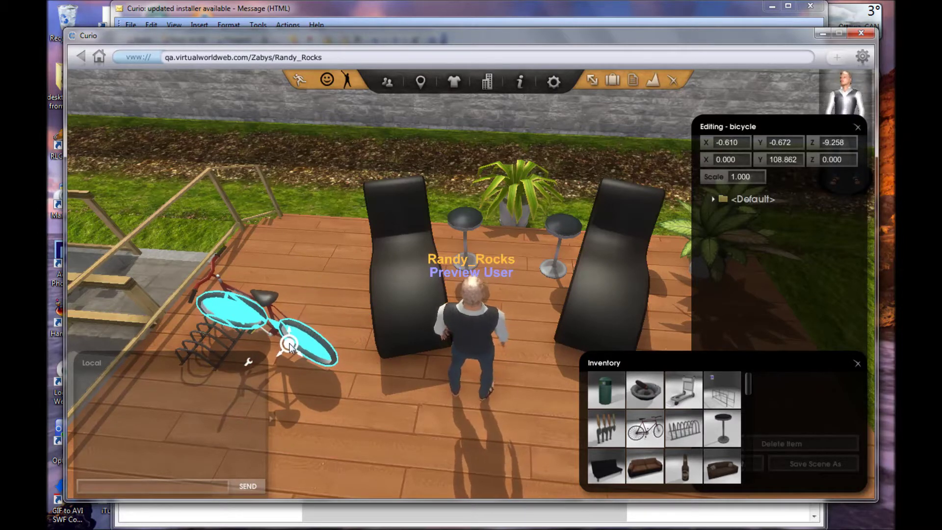
drag(290, 347, 288, 346)
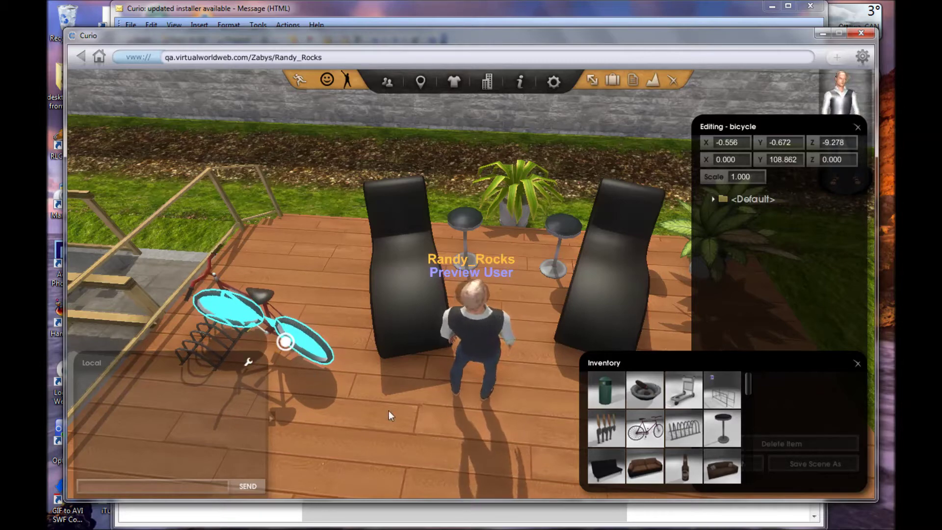
click(594, 78)
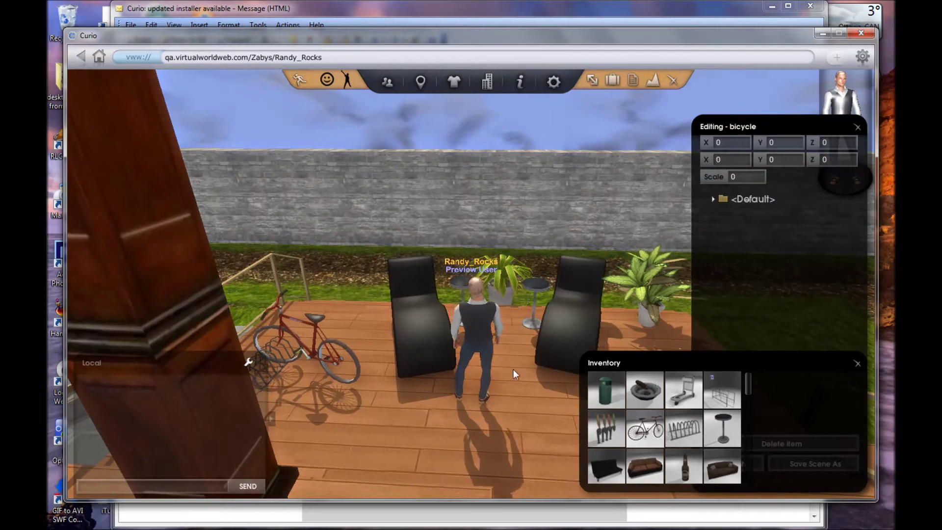
Orbit and walk the avatar to a steep overhead view of the bicycle and rack.
drag(513, 369, 513, 280)
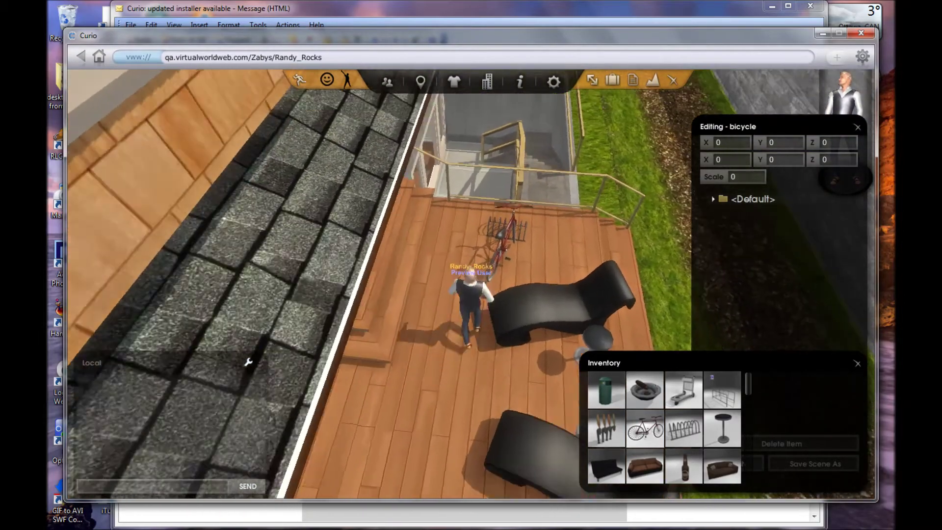
key(Left)
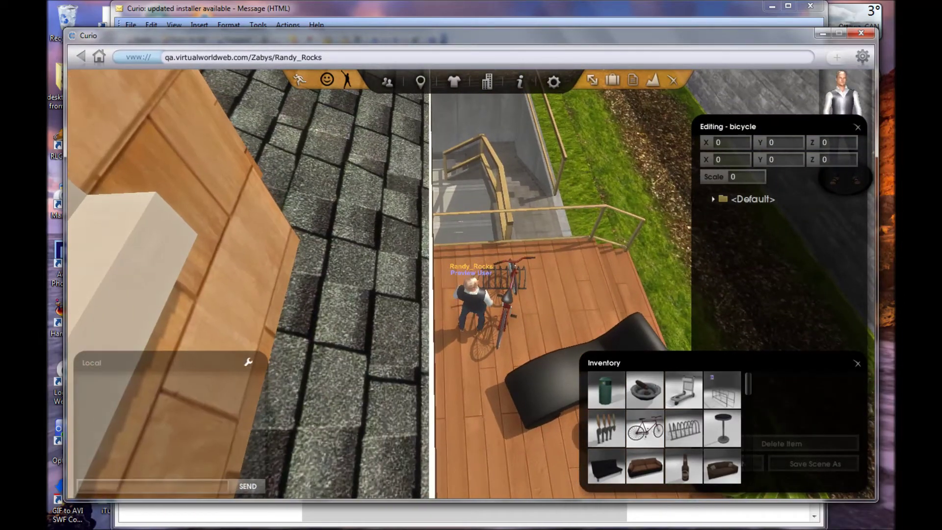
scroll(471, 295, up, 5)
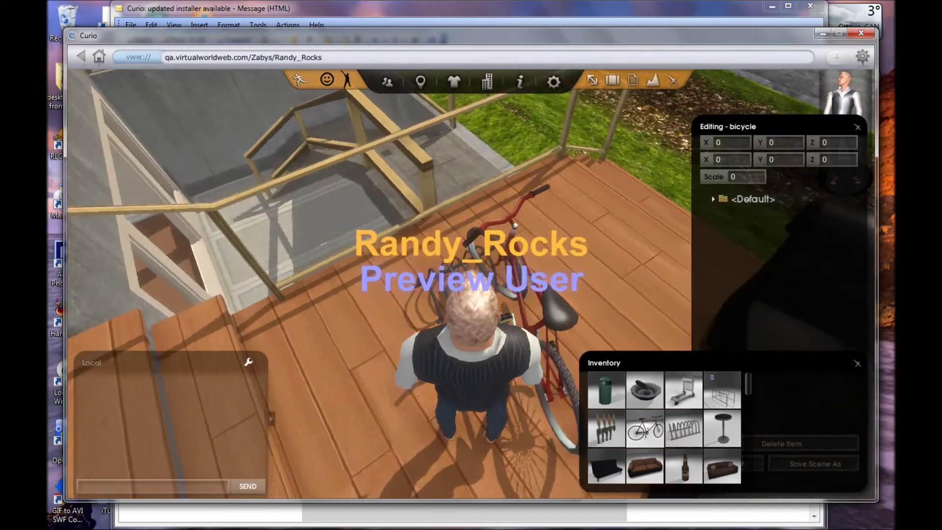
drag(471, 295, 472, 222)
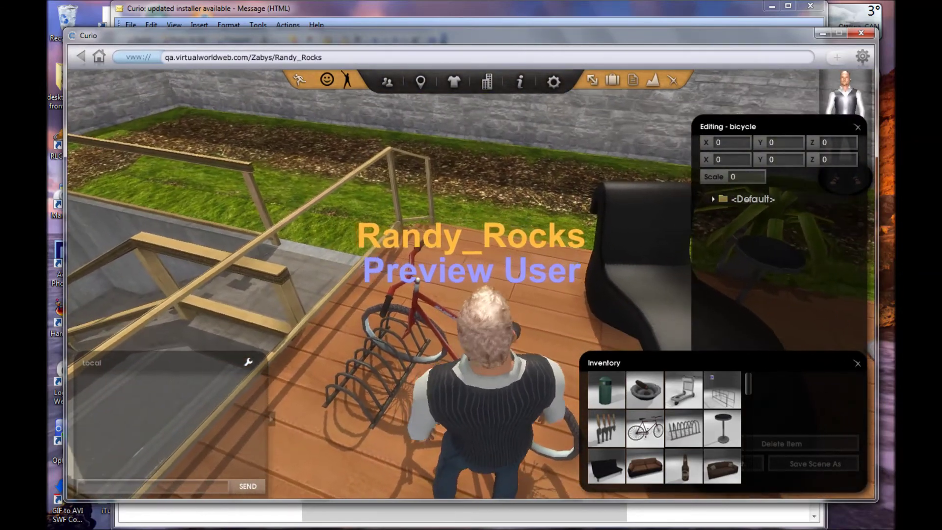
key(Up)
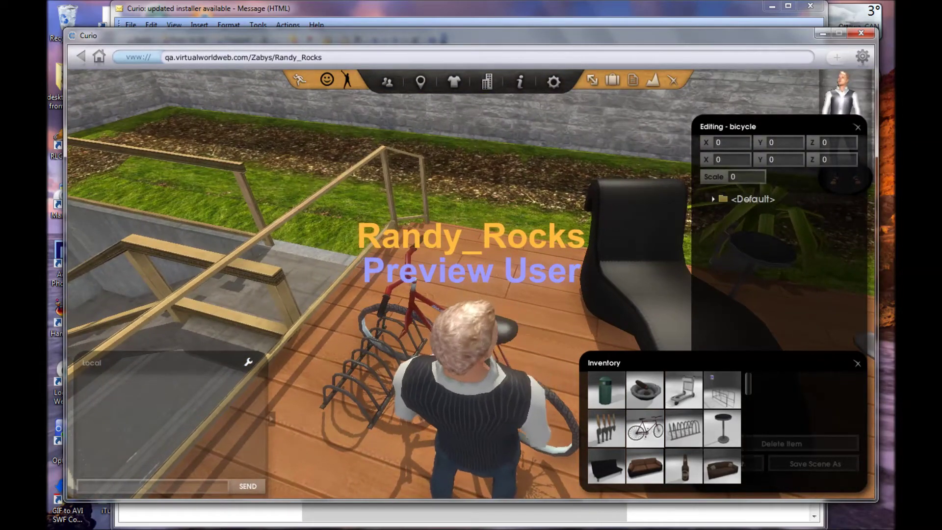
drag(472, 294, 471, 340)
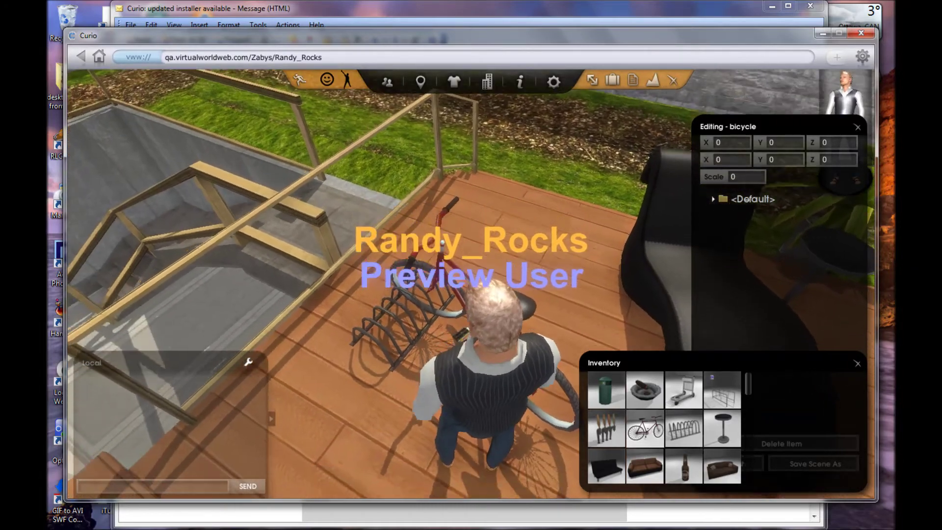
drag(472, 294, 471, 339)
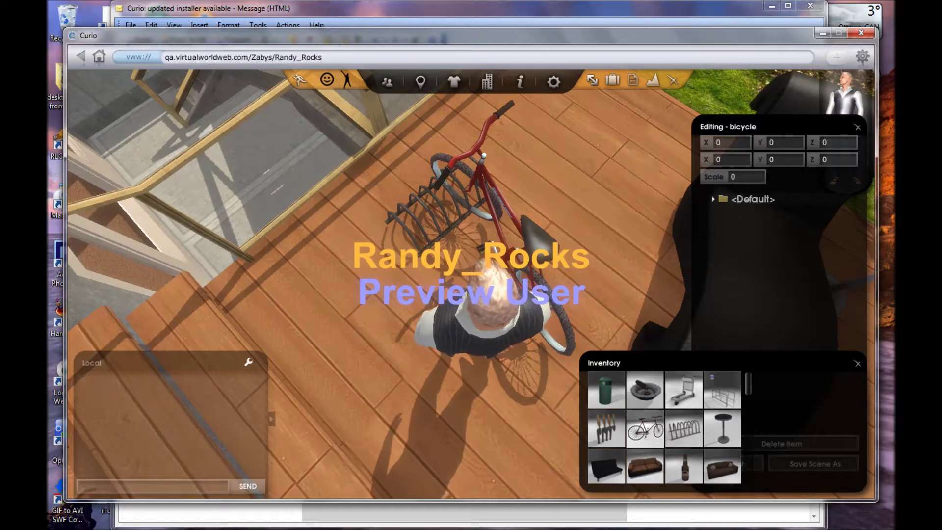
Move the bicycle onto the deck at the rack and adjust its height.
click(507, 266)
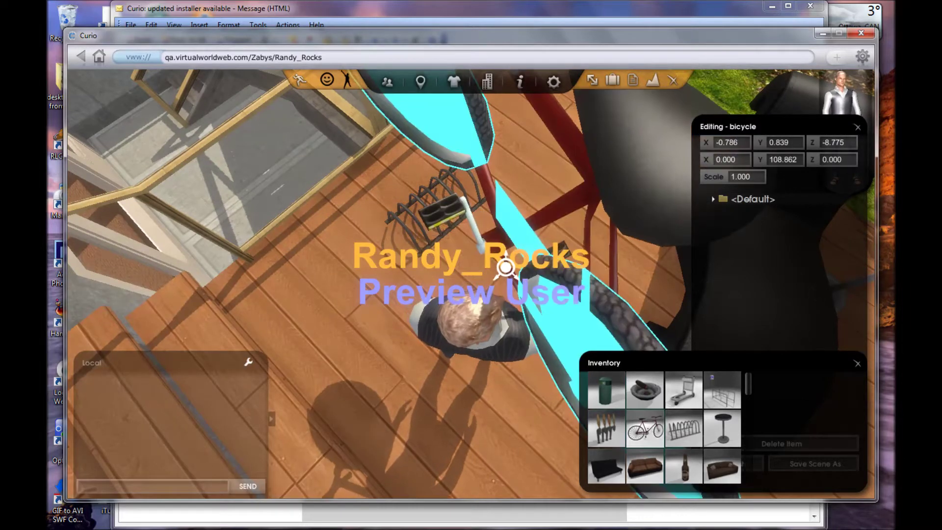
drag(507, 267, 515, 259)
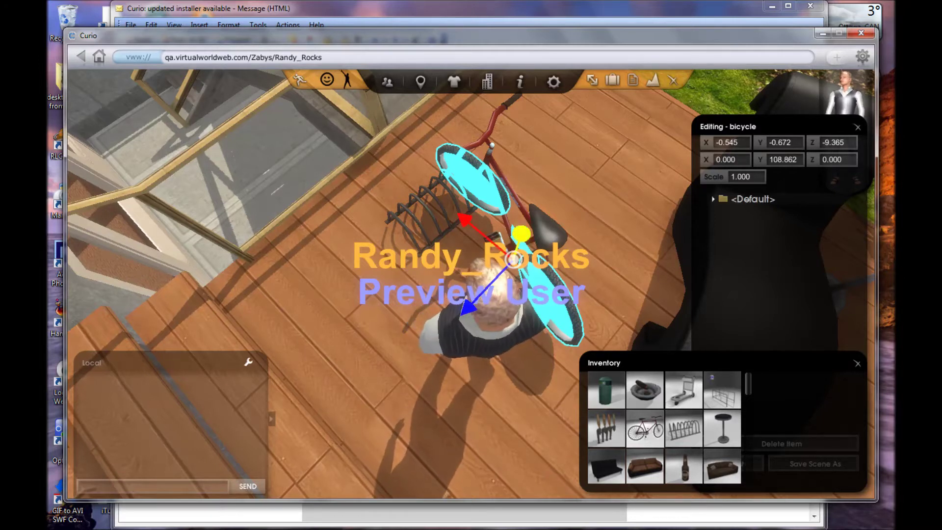
drag(522, 234, 521, 234)
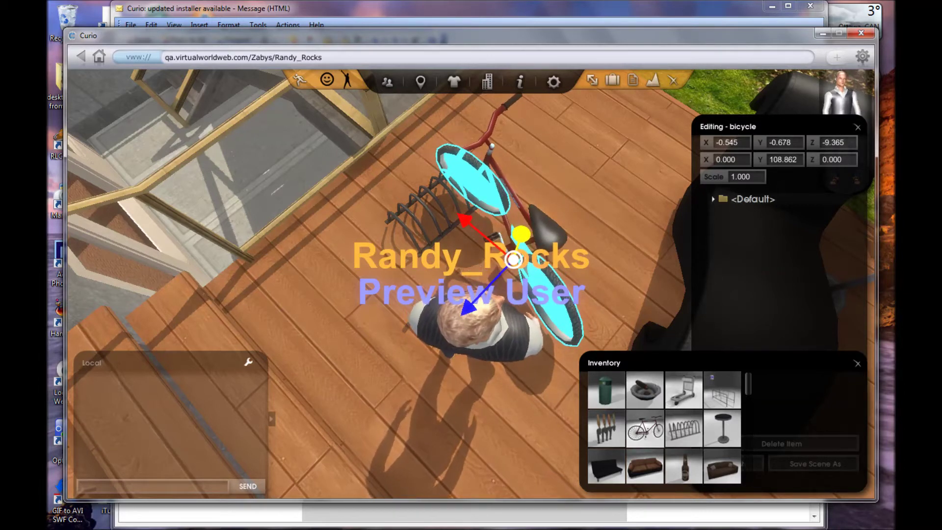
drag(522, 234, 523, 234)
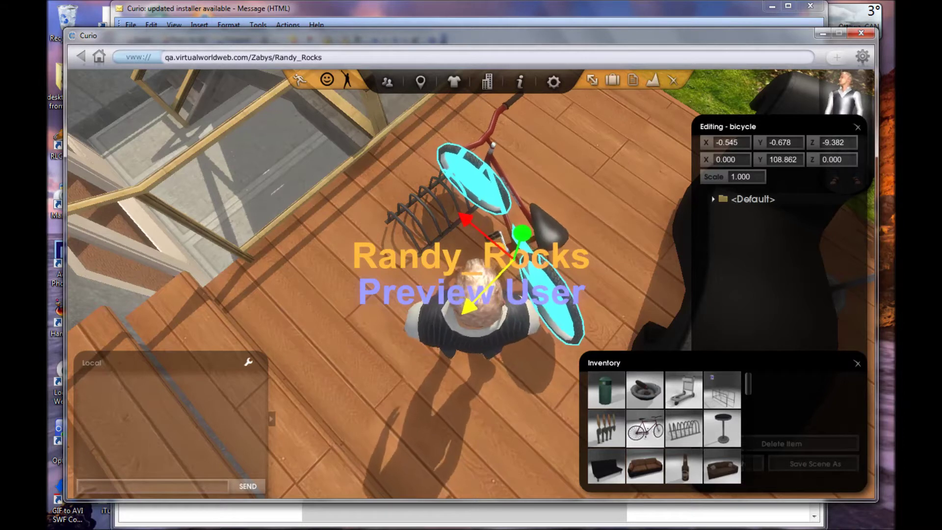
click(472, 331)
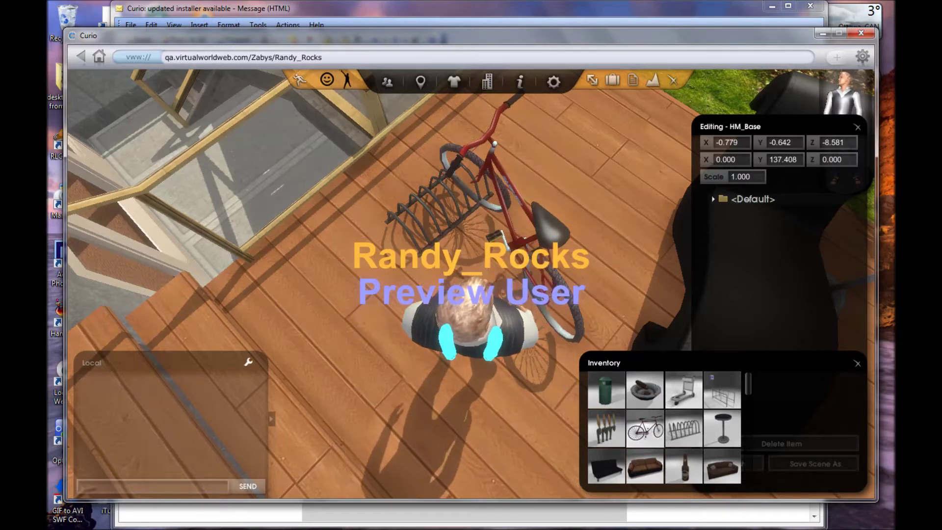
Slide the bicycle along X and Z until its wheel sits in the rack.
click(516, 257)
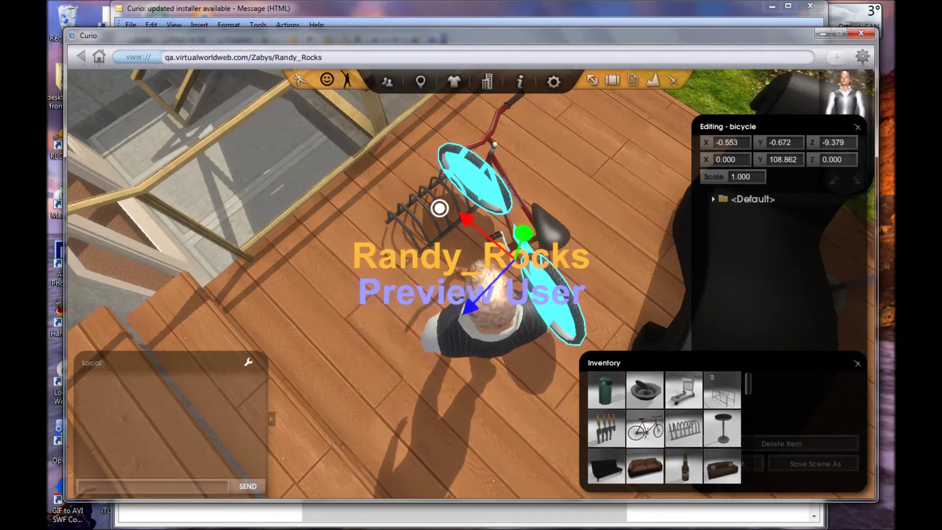
drag(439, 209, 434, 204)
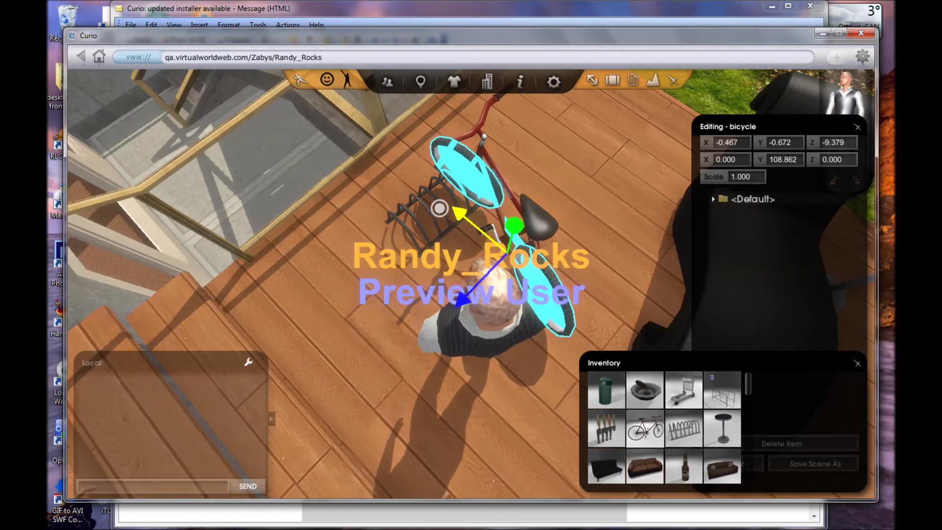
drag(458, 301, 457, 304)
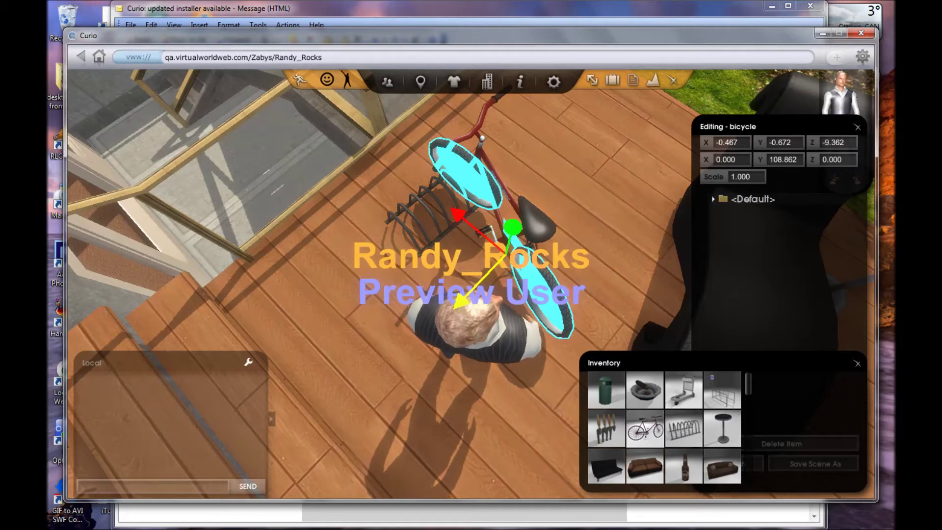
click(461, 324)
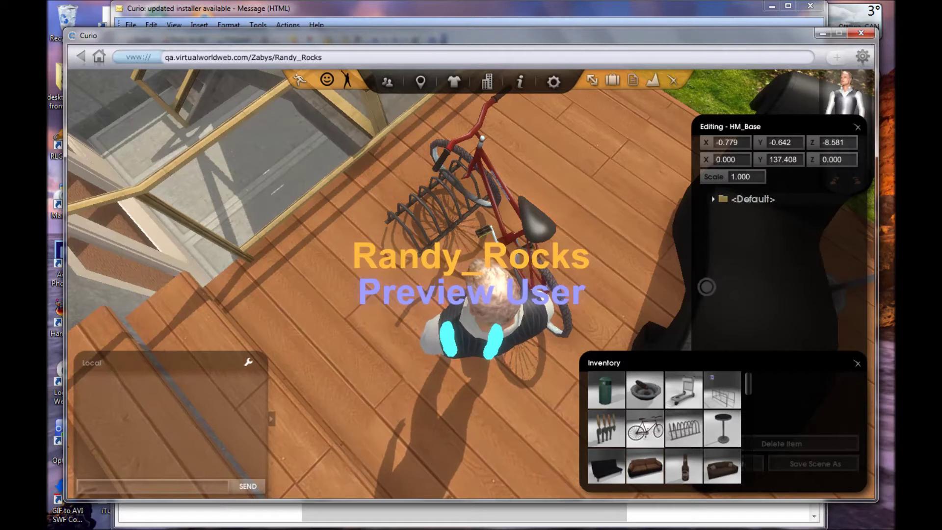
key(Escape)
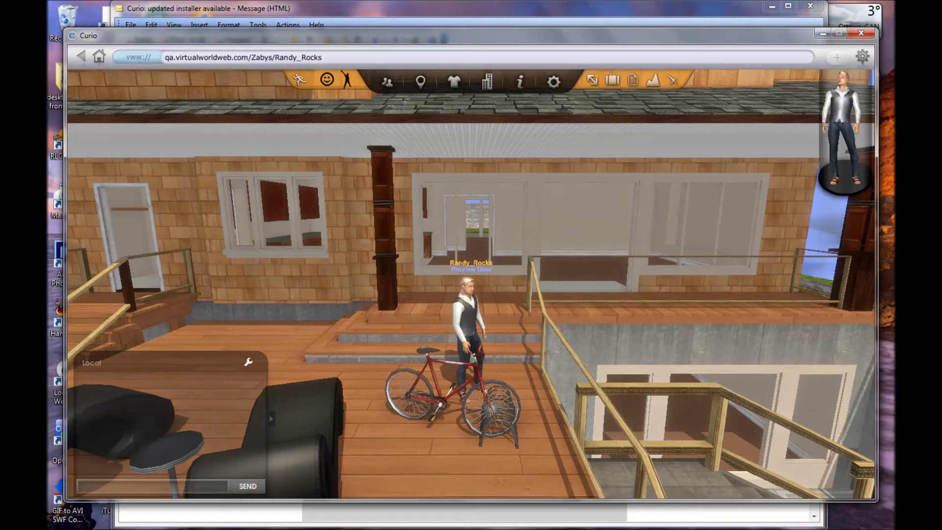
key(Right)
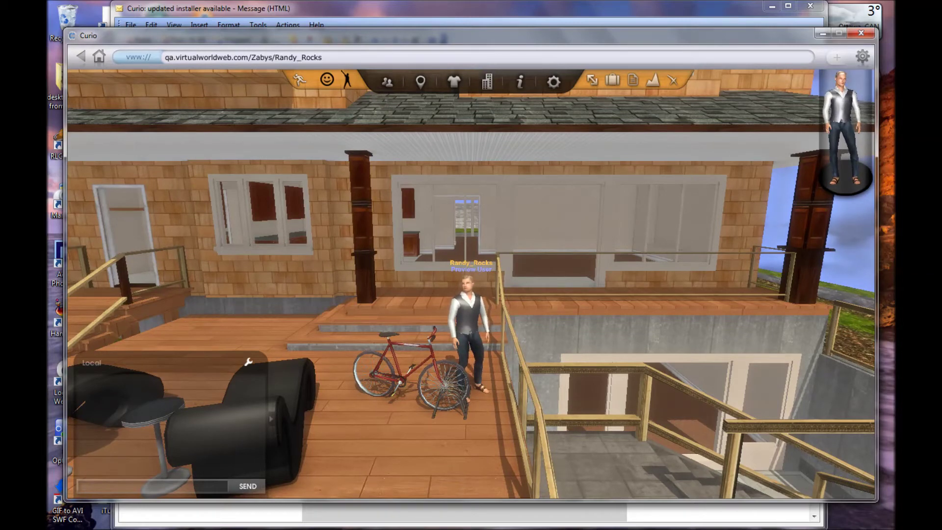
key(Down)
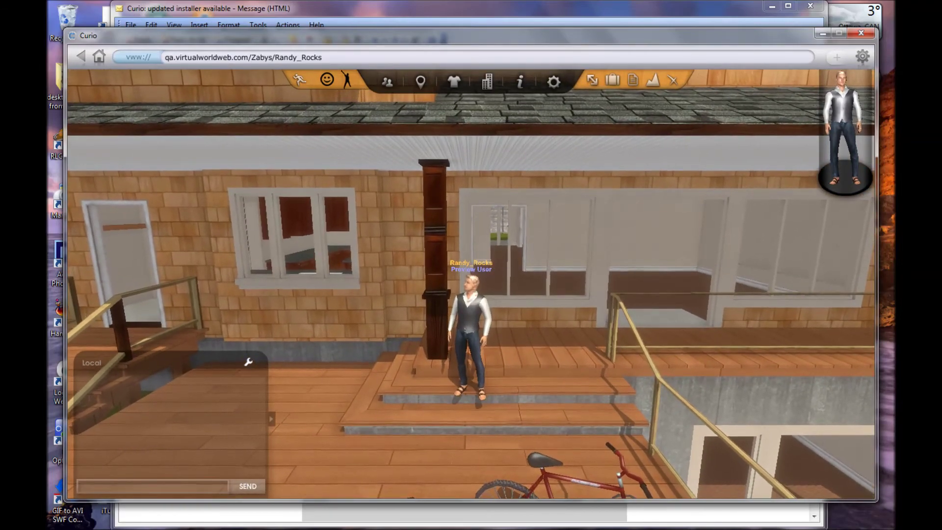
key(Up)
key(Up)
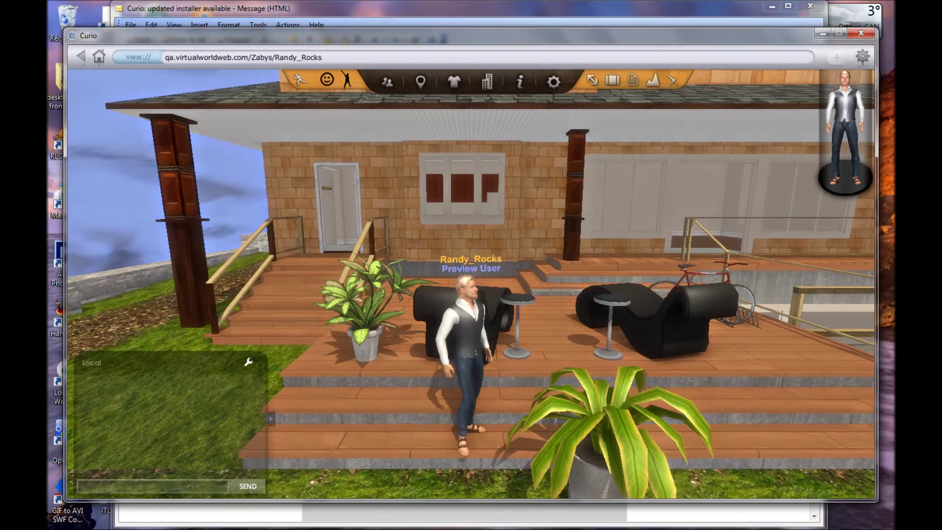
key(Right)
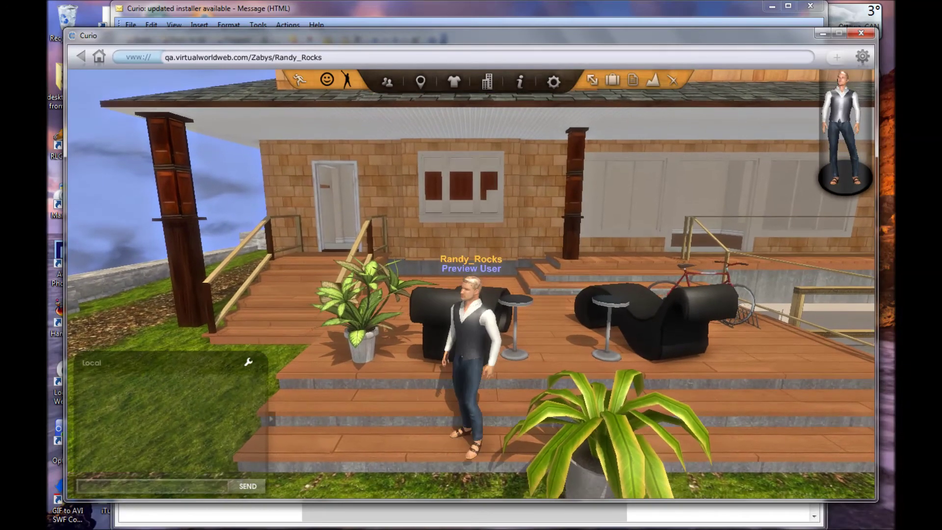
key(Up)
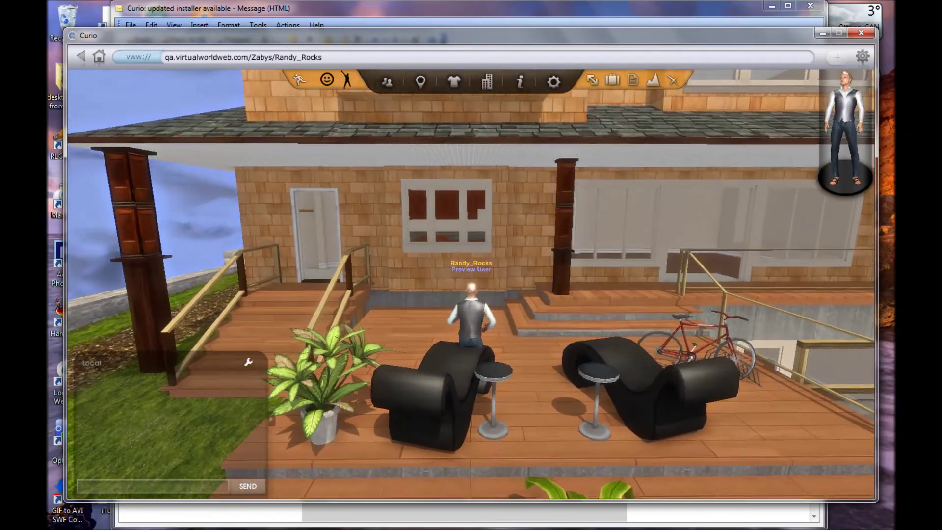
key(Left)
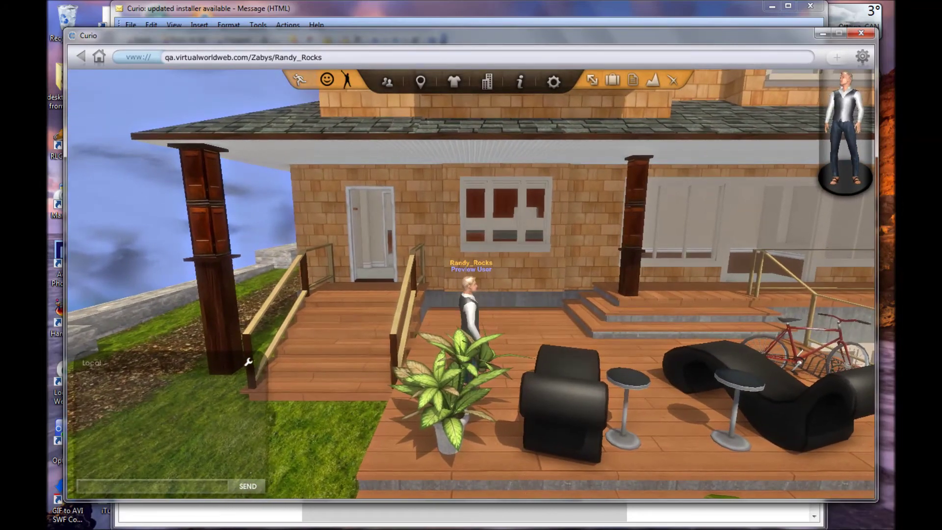
key(Up)
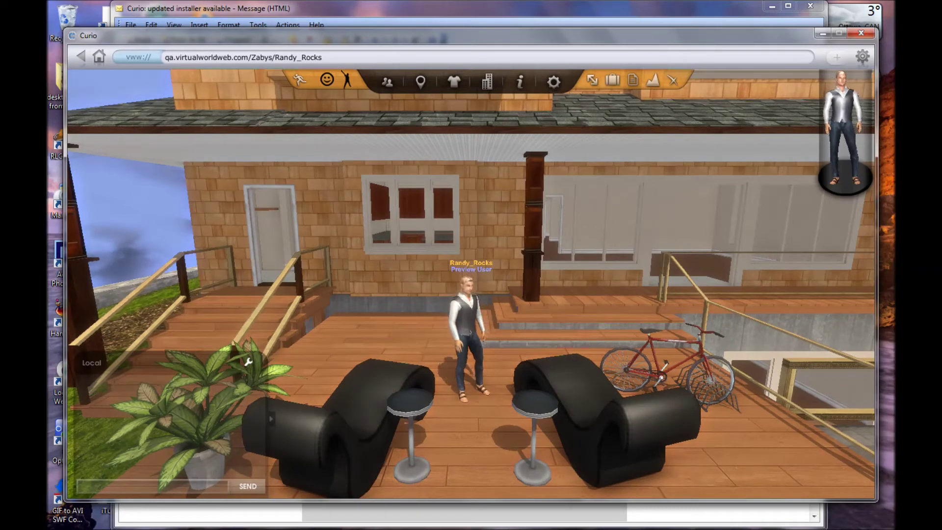
click(248, 361)
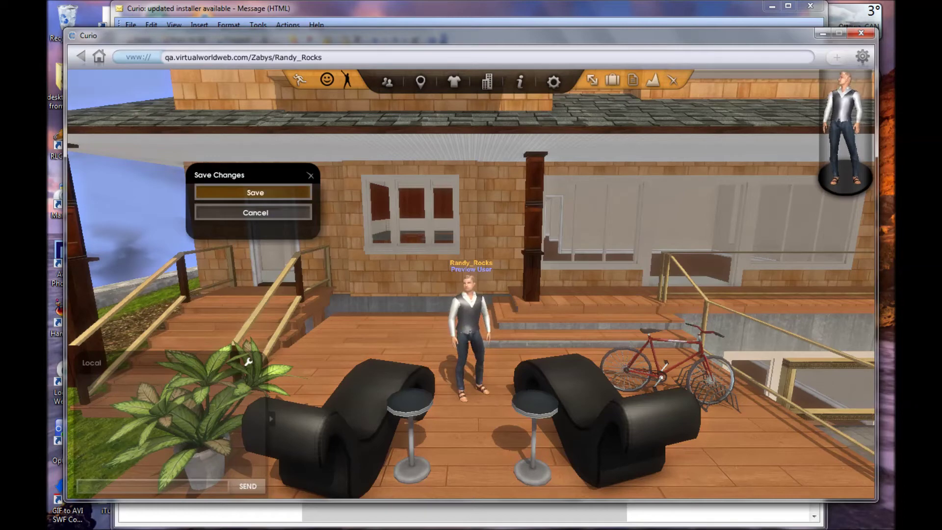
Dismiss the Save Changes prompt without saving.
key(Return)
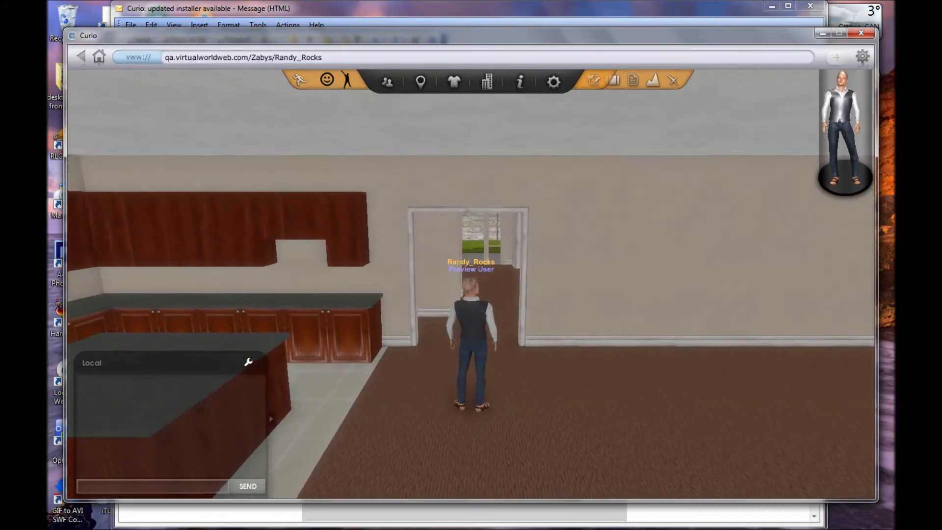
Walk the avatar back and forth by the kitchen doorway, ending turned toward it.
key(Up)
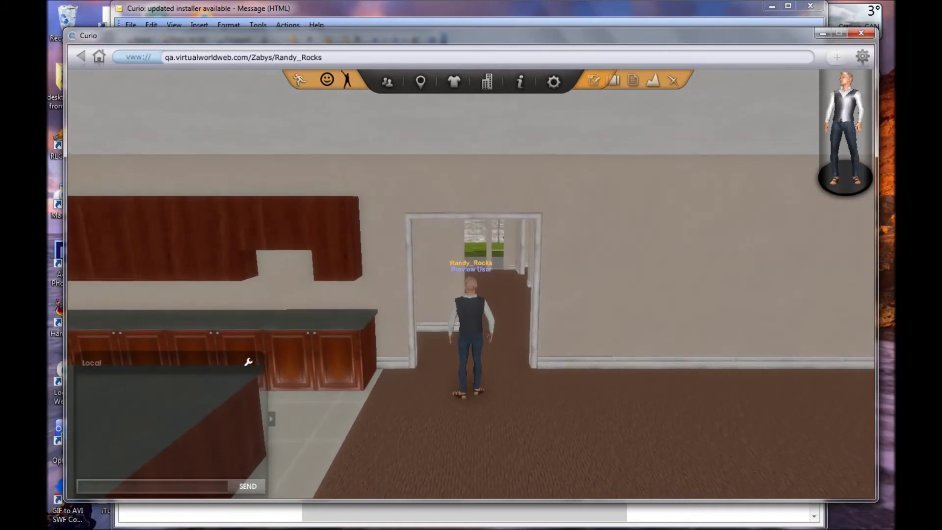
key(Down)
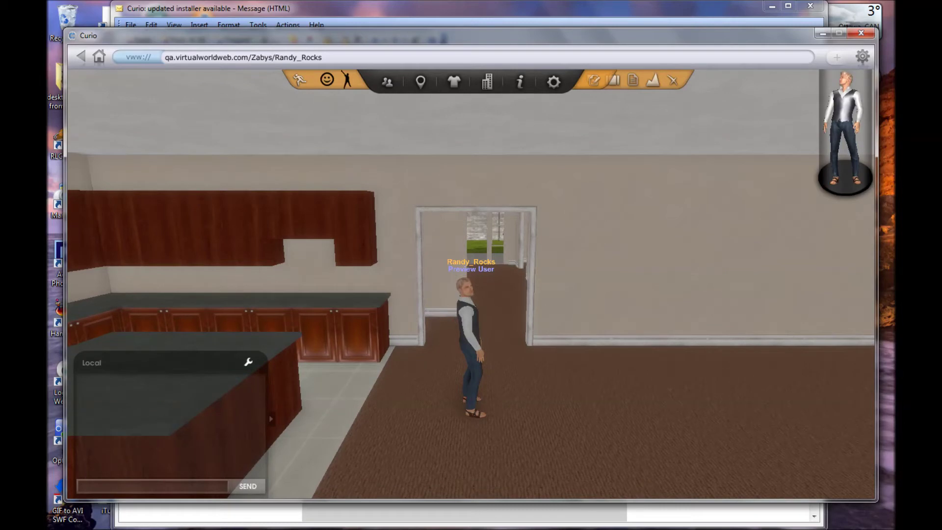
key(Up)
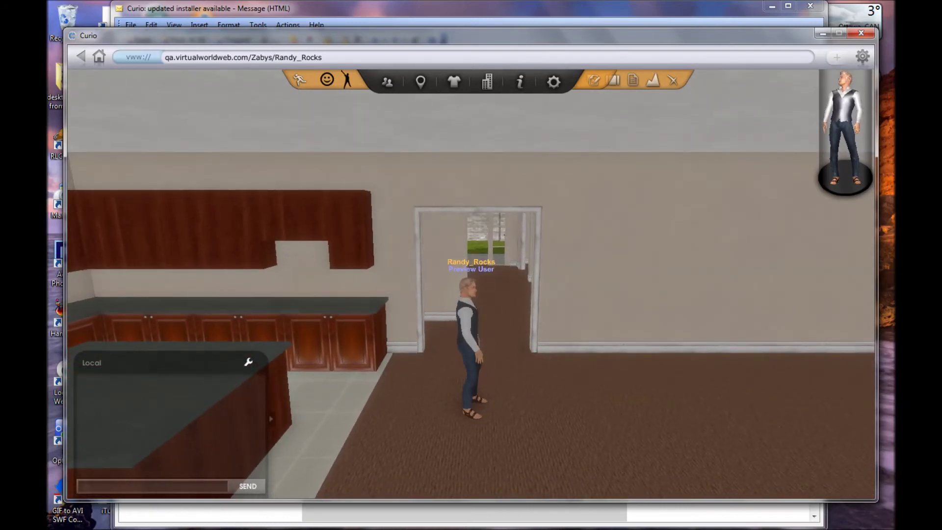
key(Up)
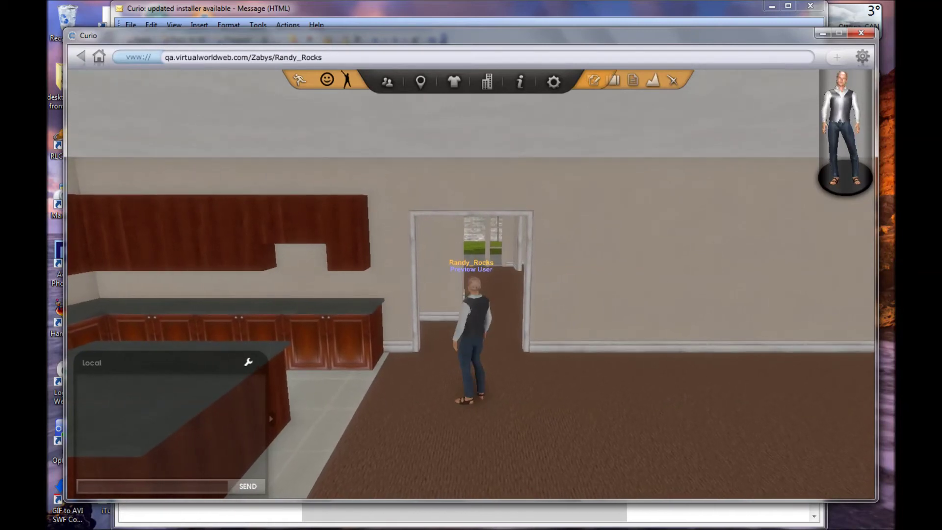
key(Right)
Choose Save in the Save Changes prompt to keep the house changes.
key(Escape)
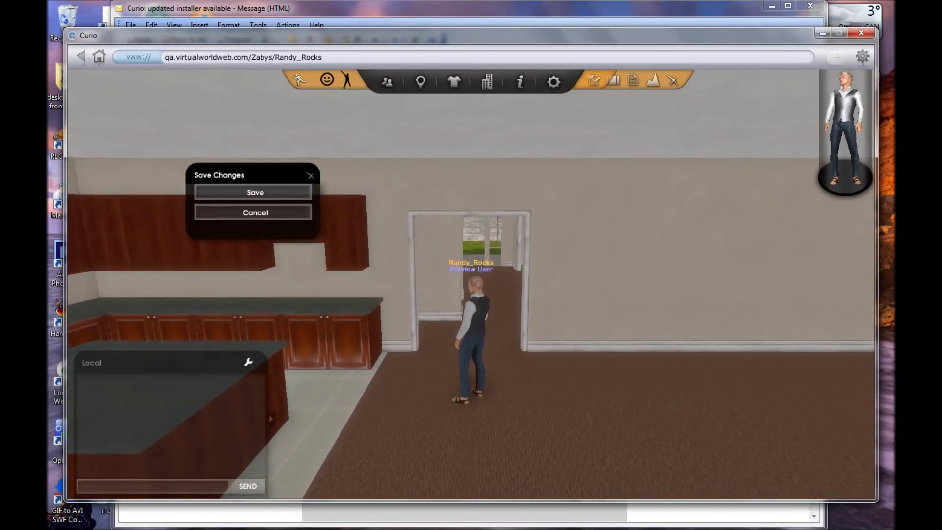
key(Tab)
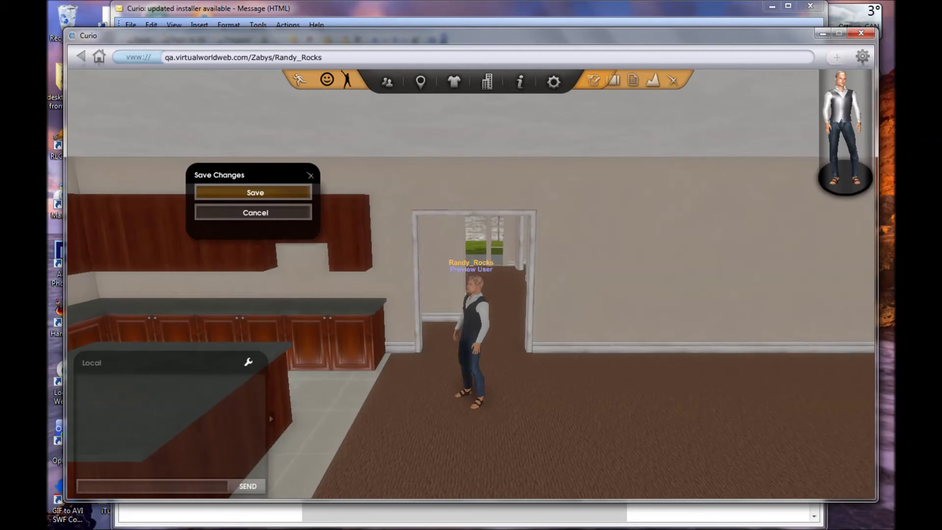
key(Return)
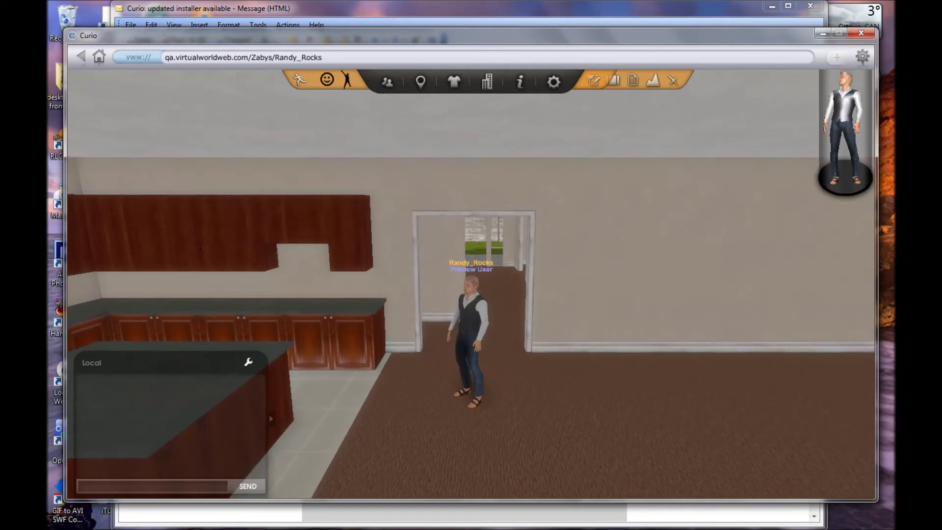
Travel to the Transport place from the Places list.
key(Up)
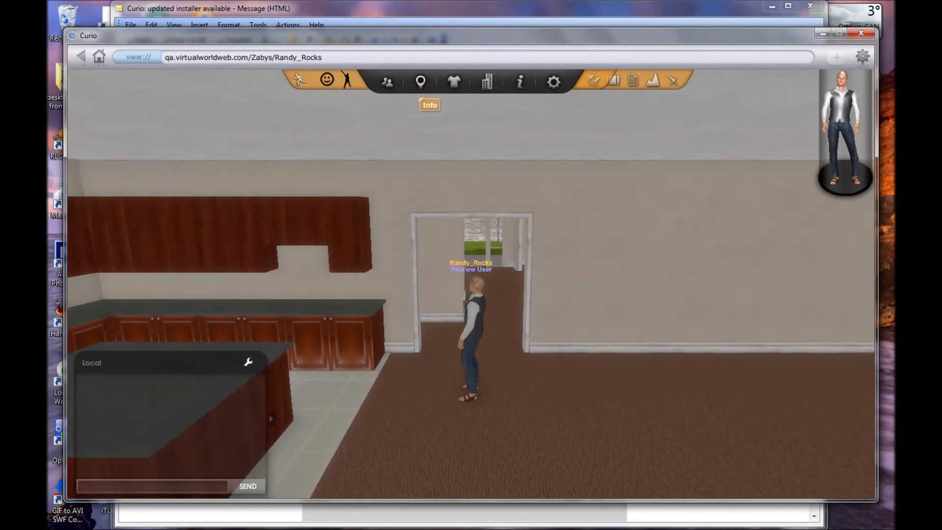
click(420, 81)
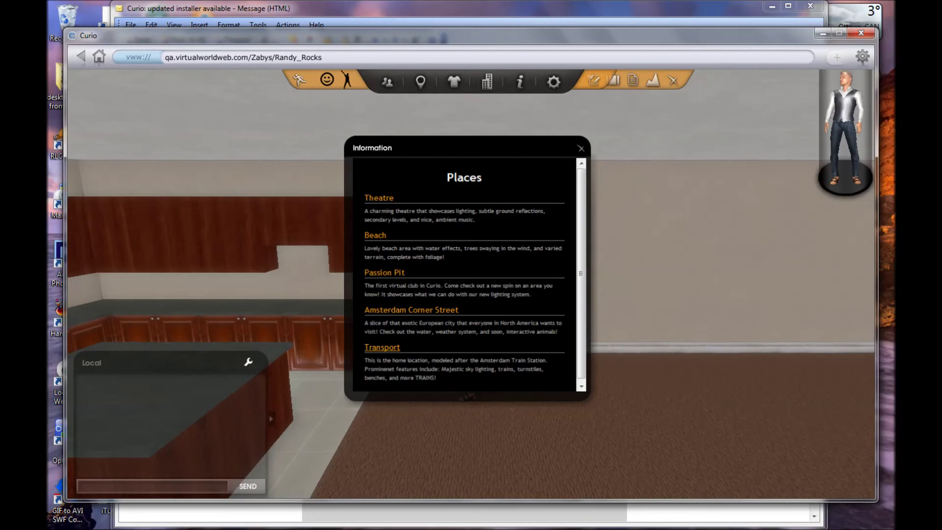
click(382, 347)
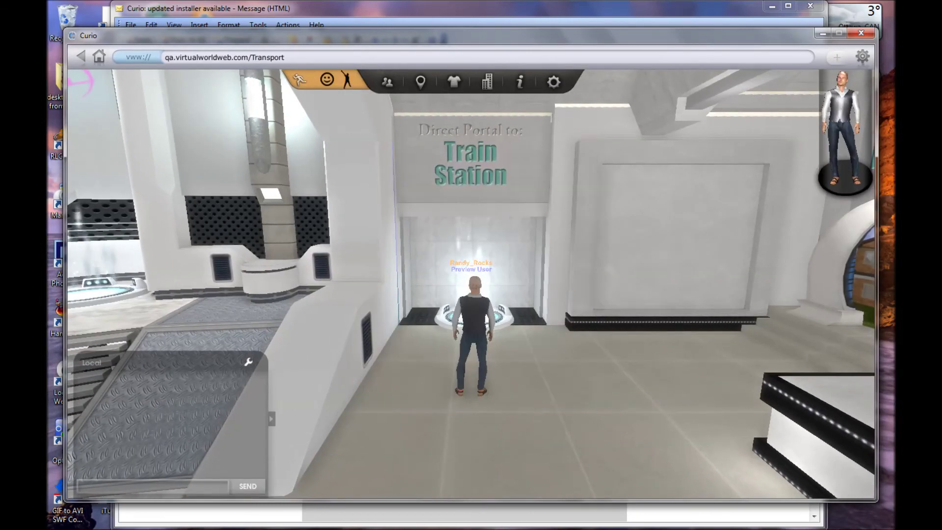
Wander between the Train Station and My House portals, then show the gear menu's Quit option.
key(Right)
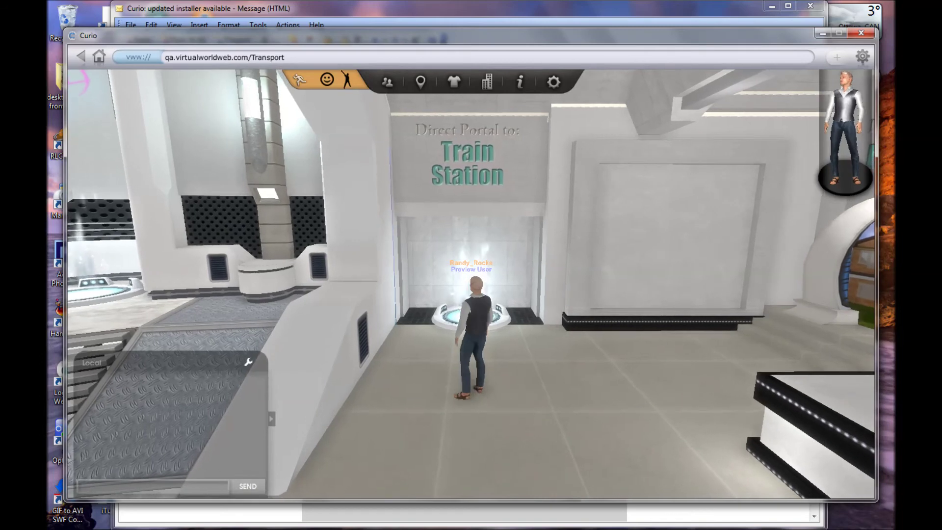
key(Right)
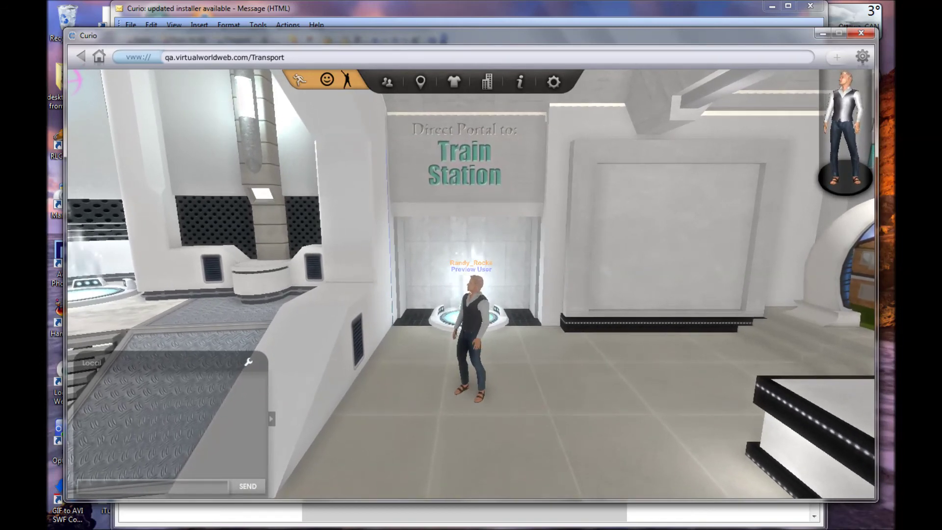
key(Up)
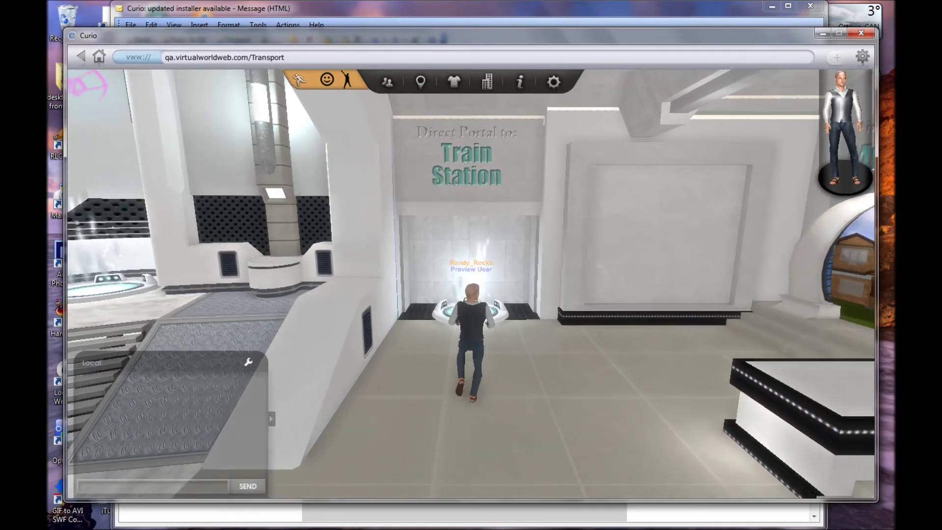
key(Down)
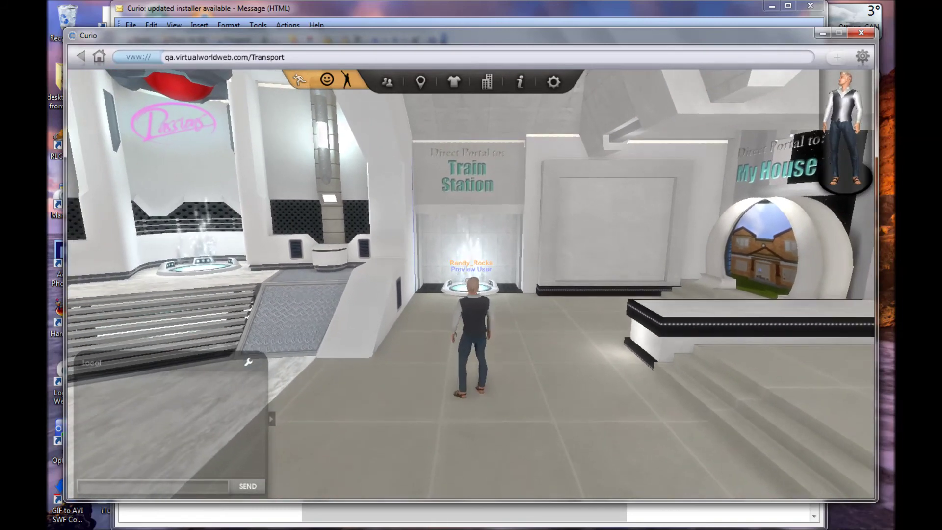
key(Up)
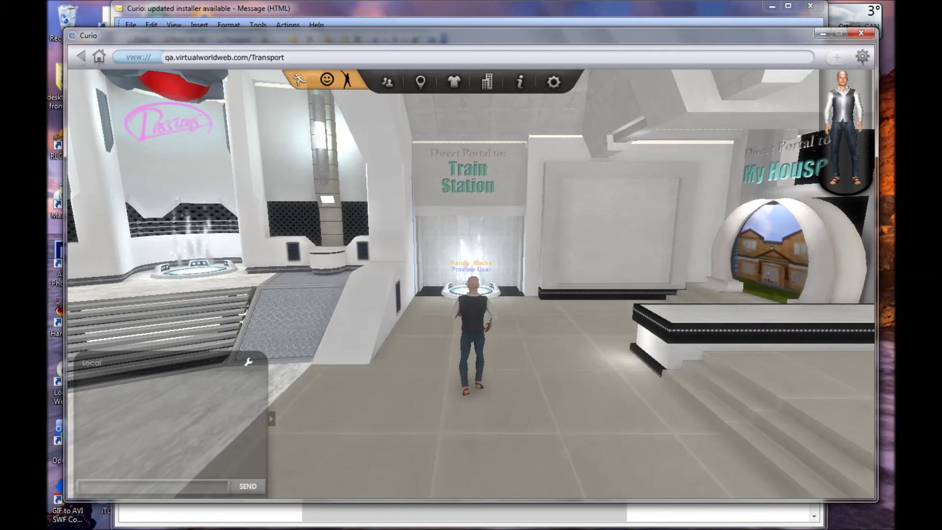
key(Down)
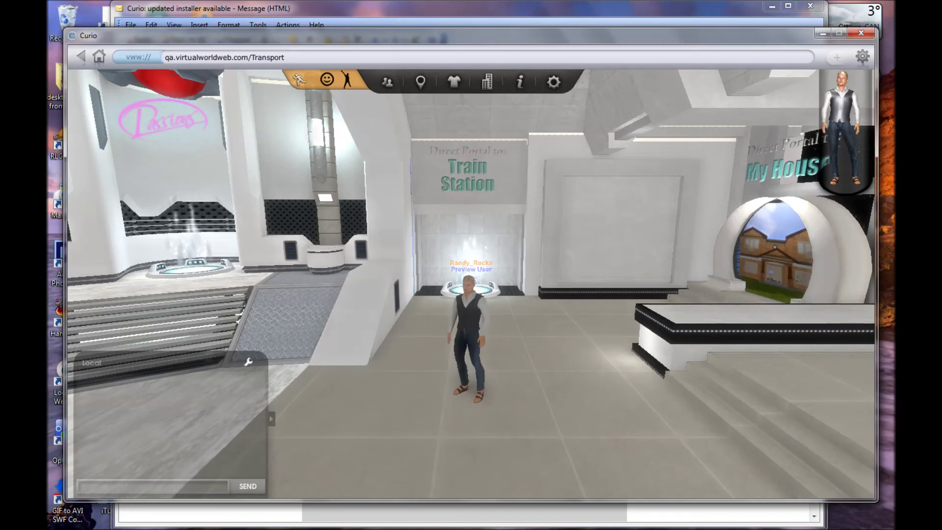
key(Up)
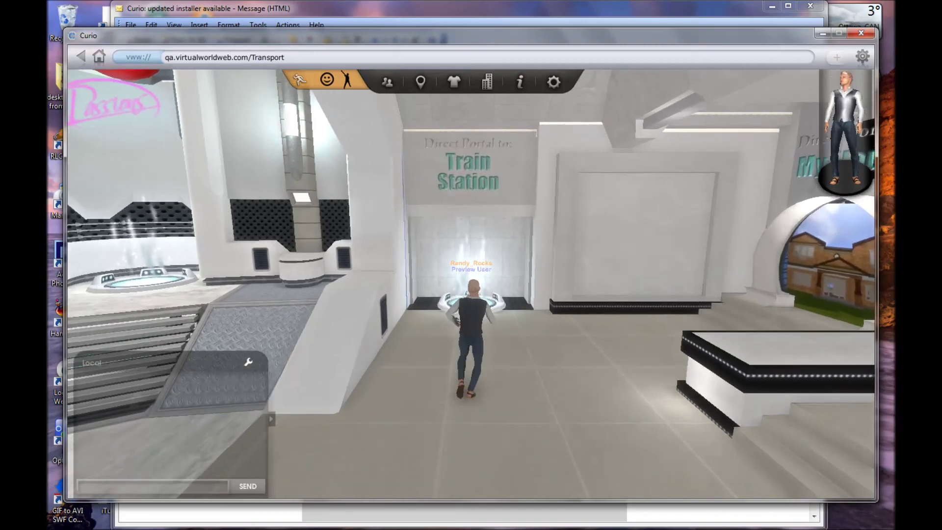
key(Down)
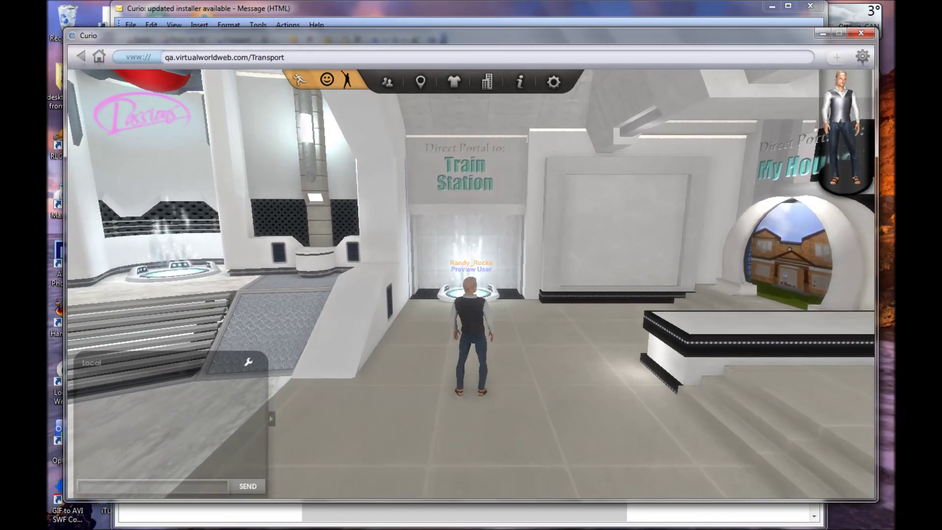
key(Left)
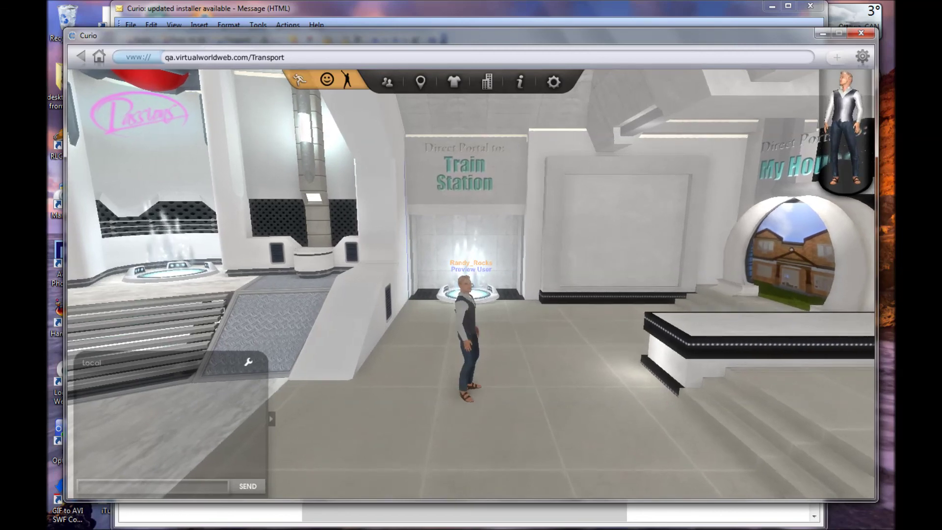
key(Left)
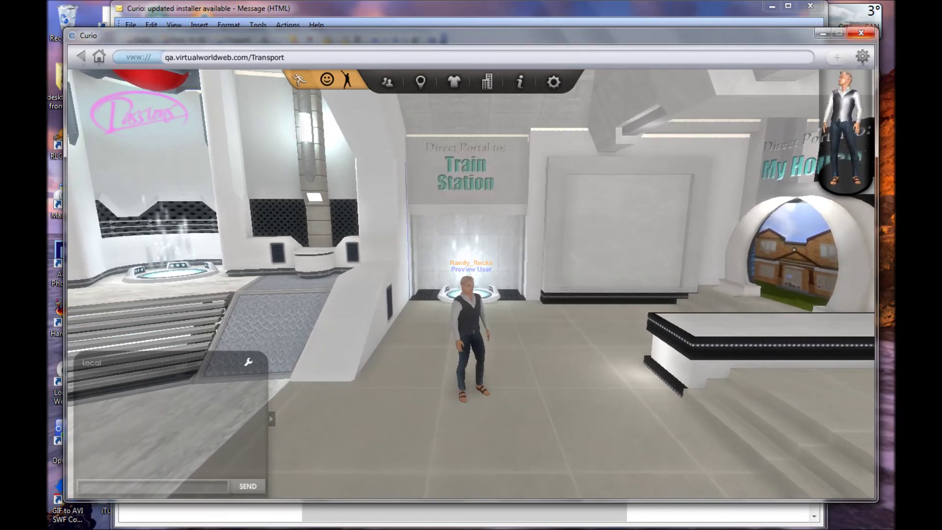
click(862, 57)
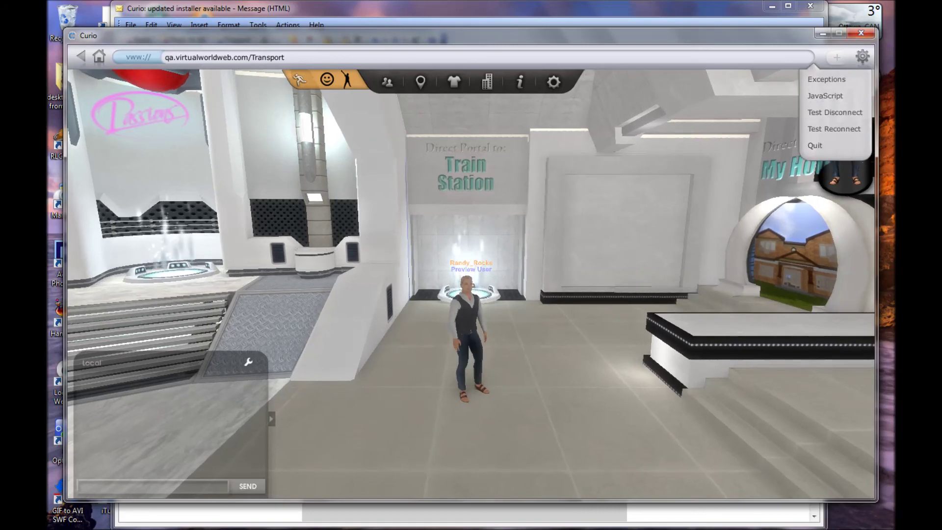